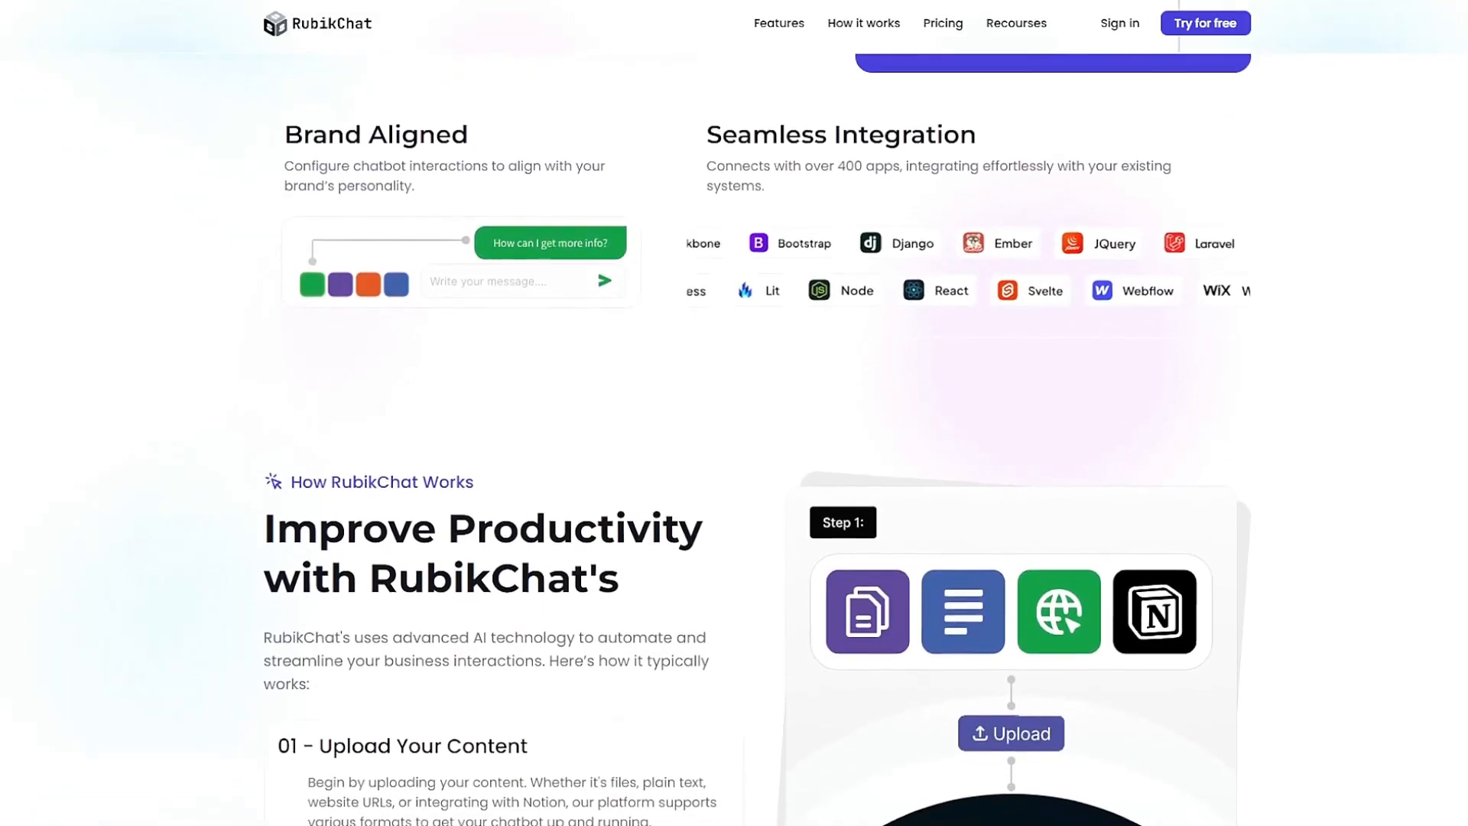
# Step: Examine the landing page's how-it-works section and the features and prices of the pricing plans
pyautogui.scroll(-3, 734, 439)
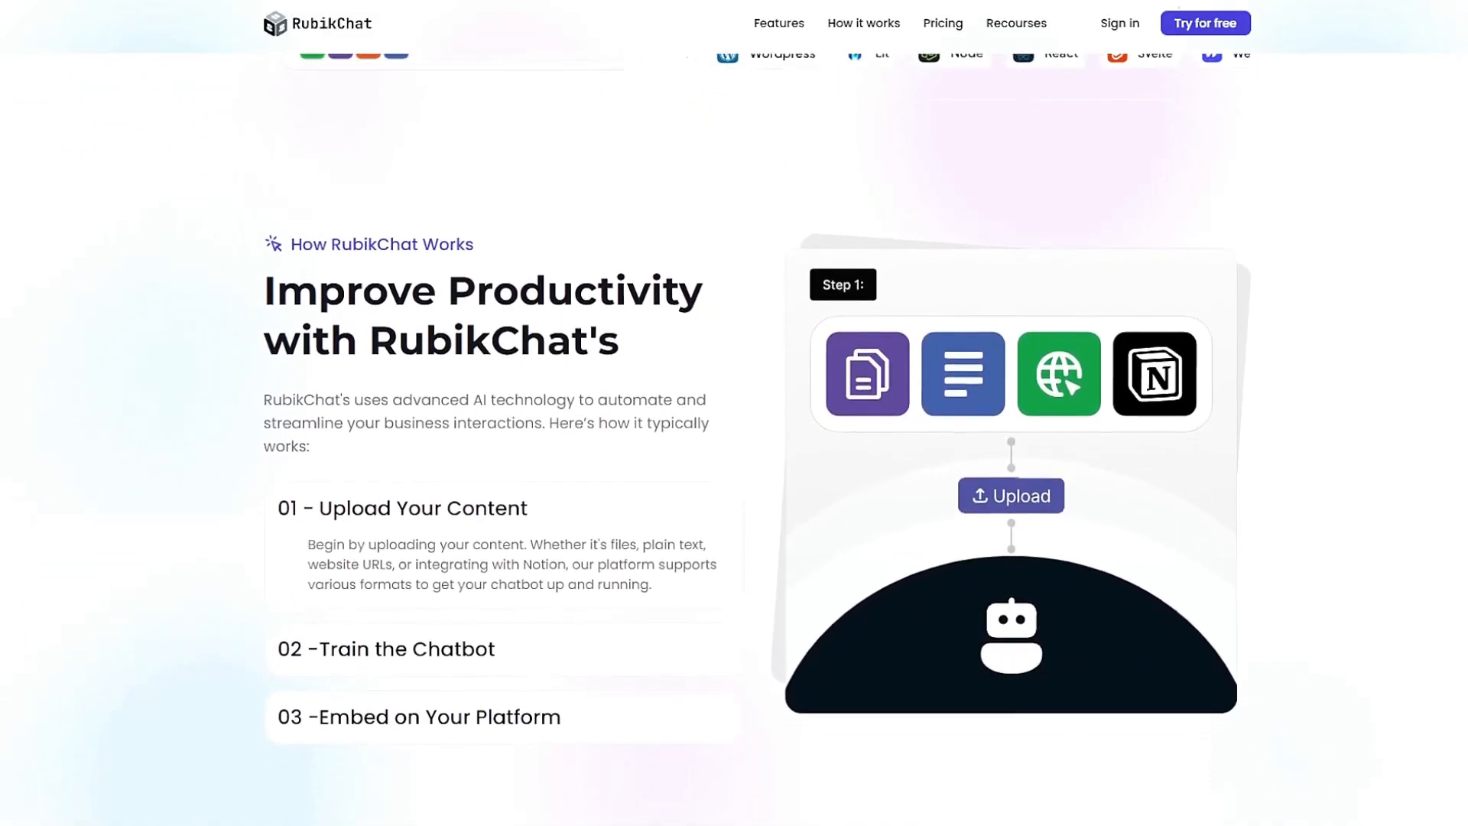
pyautogui.scroll(-3, 734, 439)
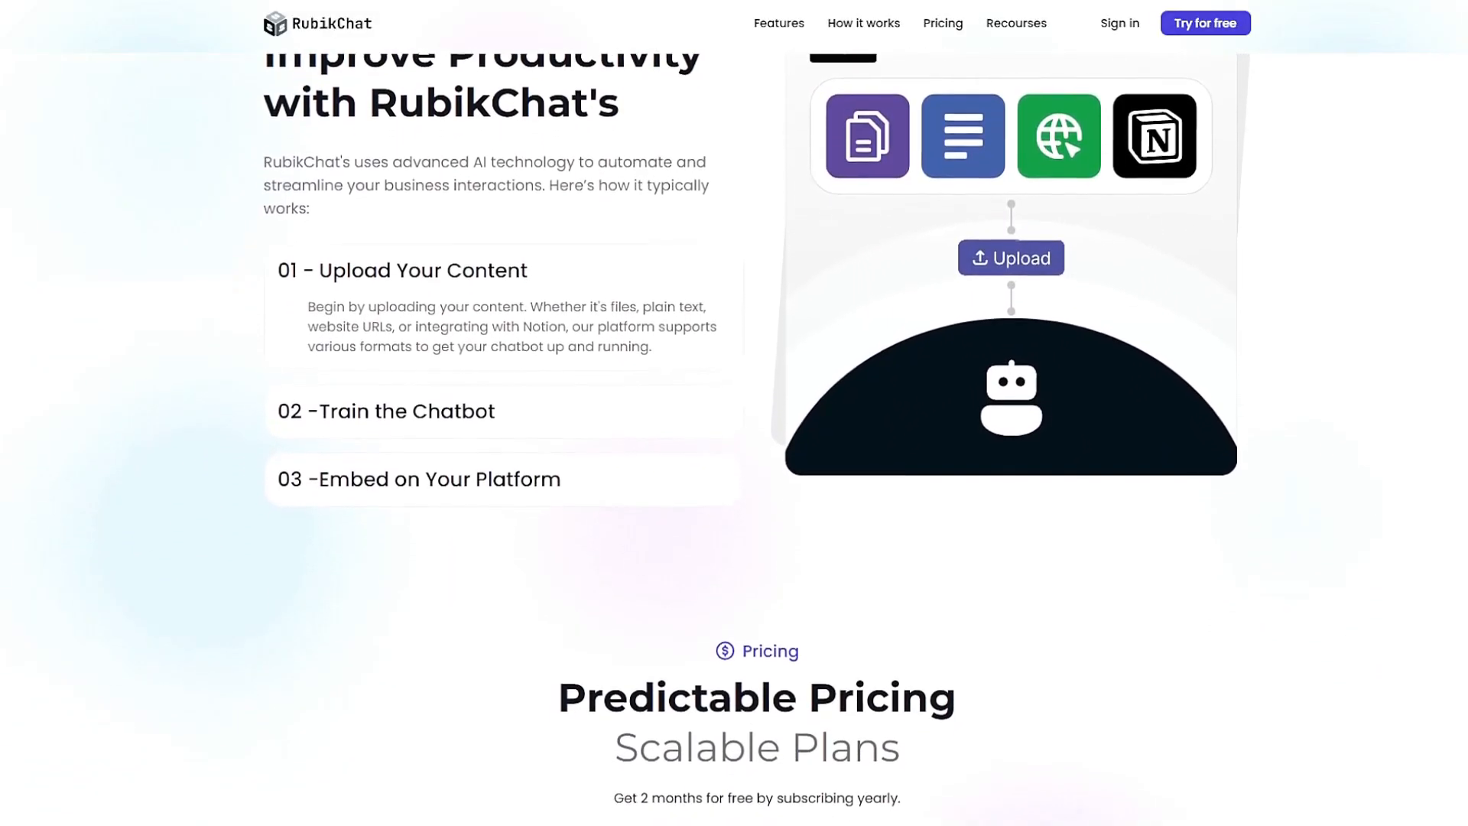
pyautogui.scroll(-3, 734, 439)
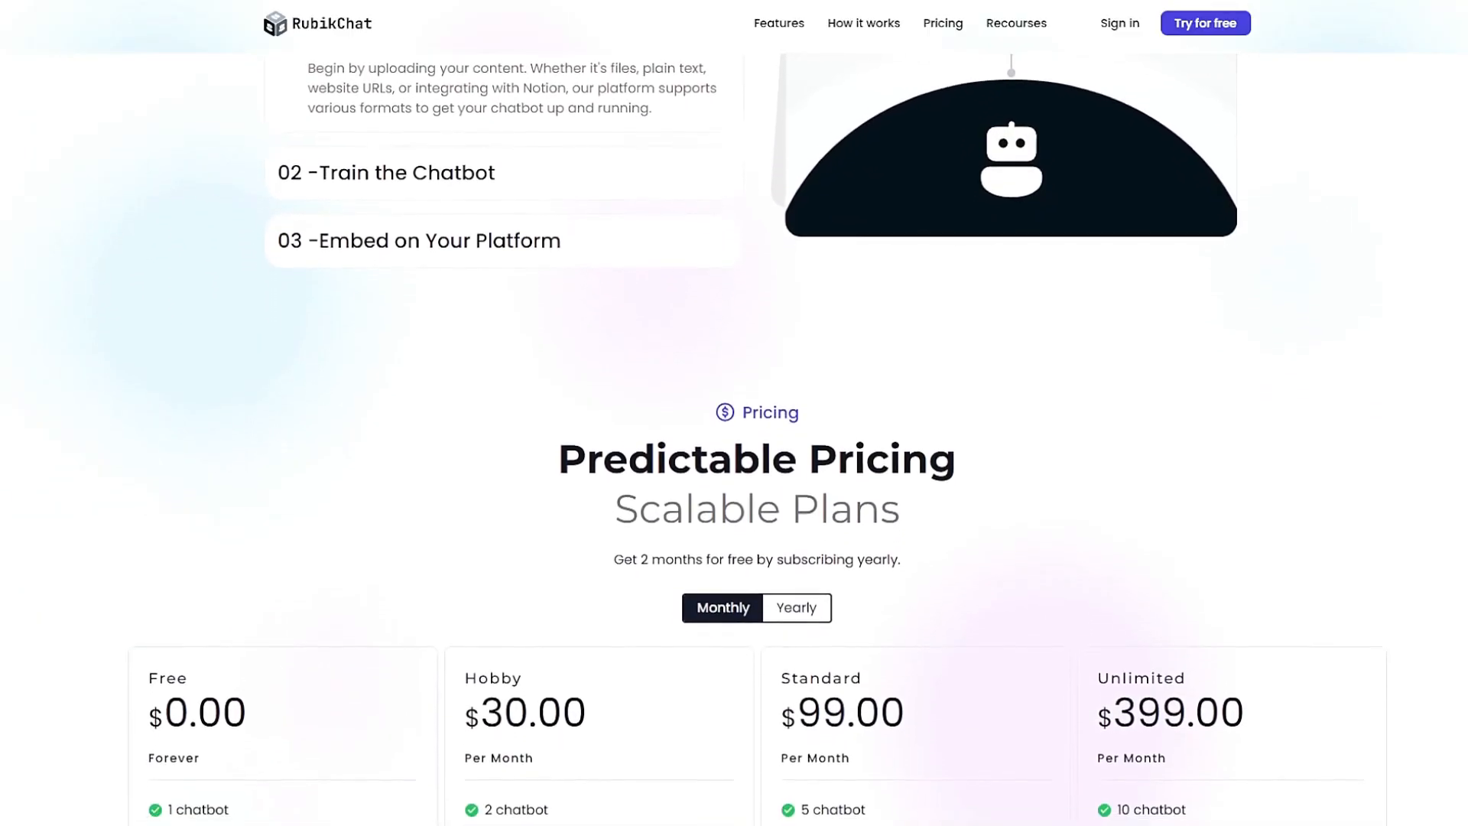
pyautogui.scroll(-3, 734, 439)
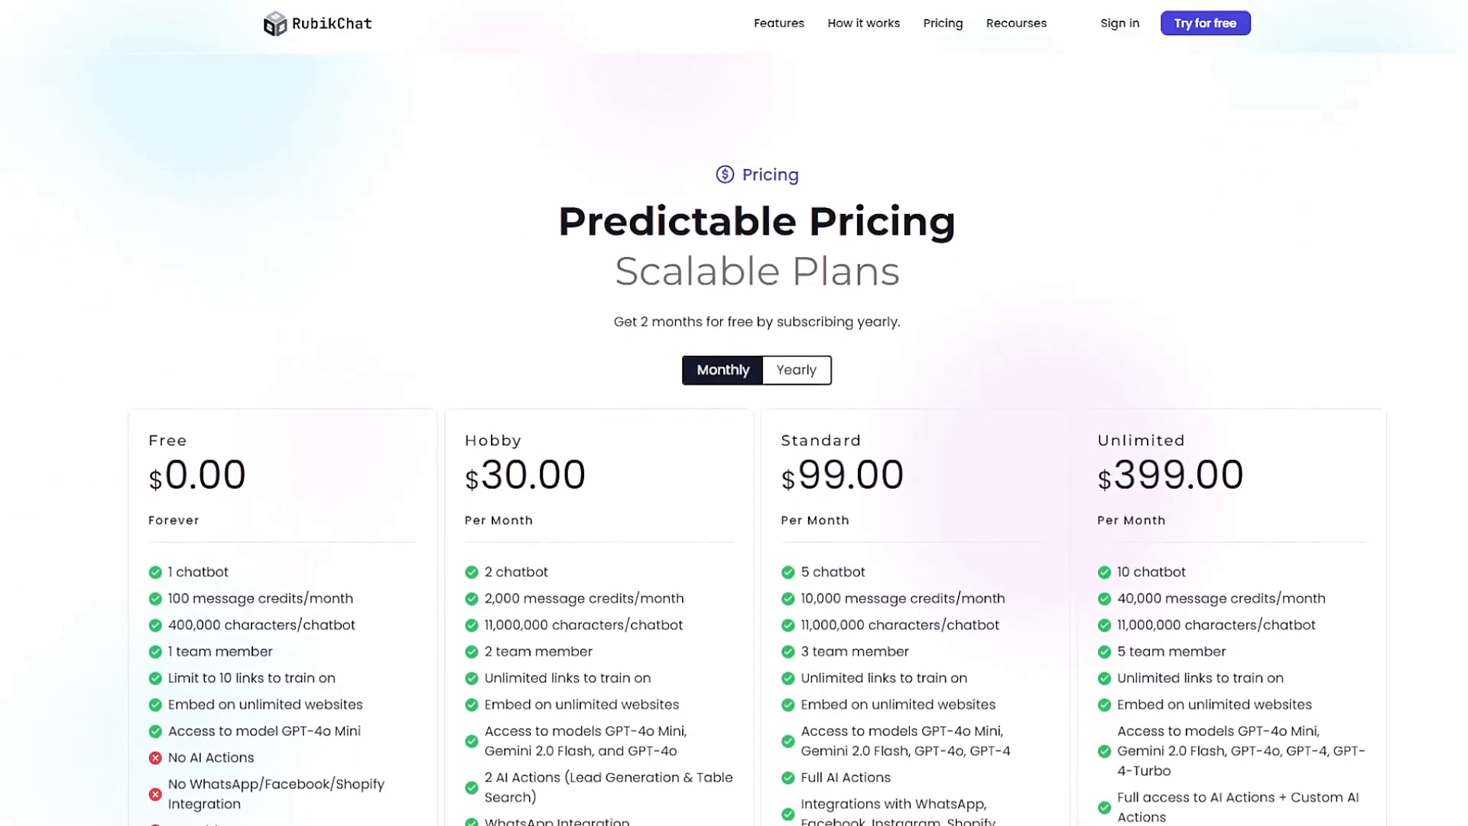
pyautogui.scroll(-3, 734, 439)
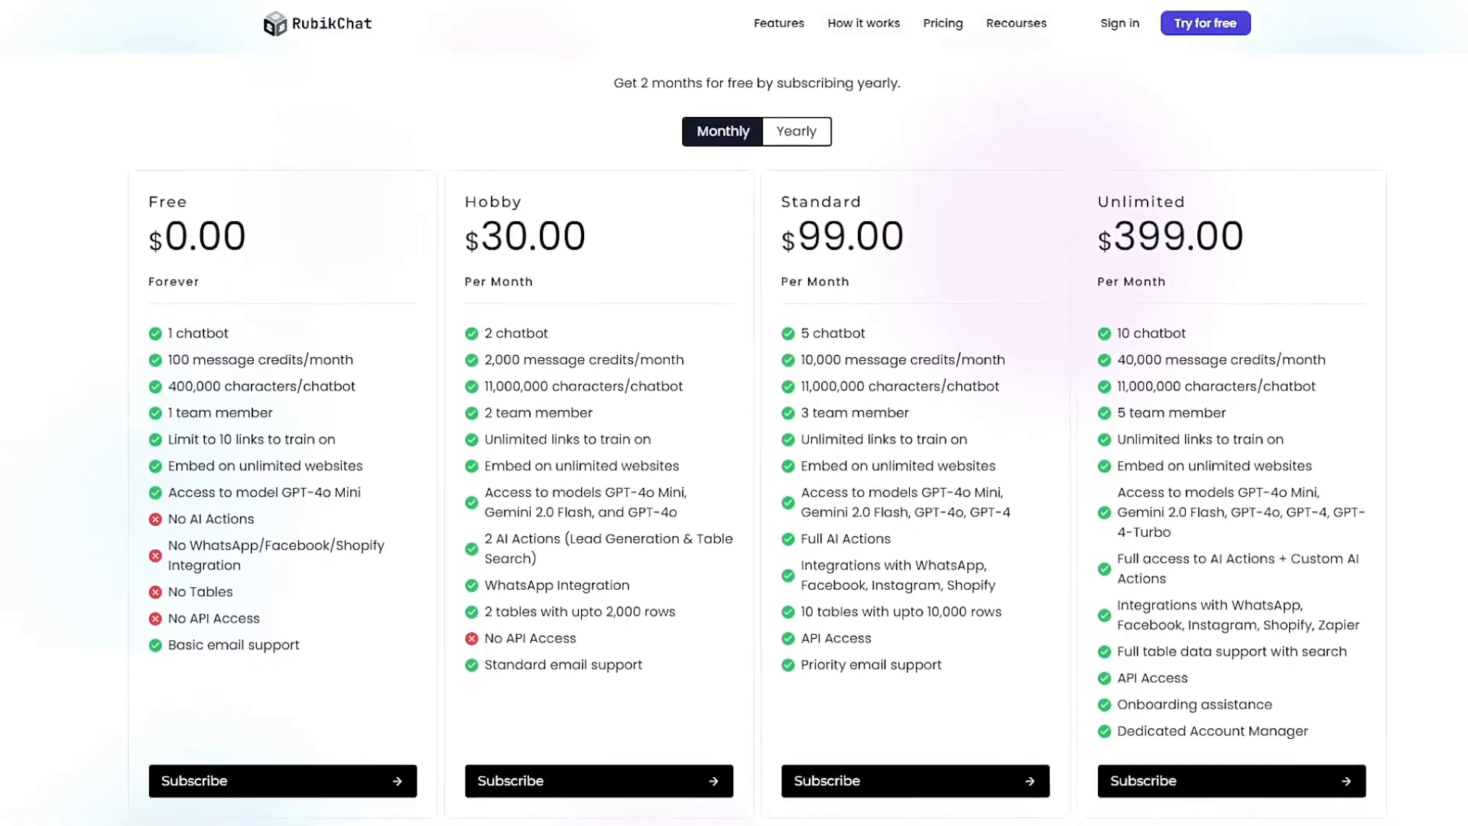
pyautogui.scroll(-3, 734, 440)
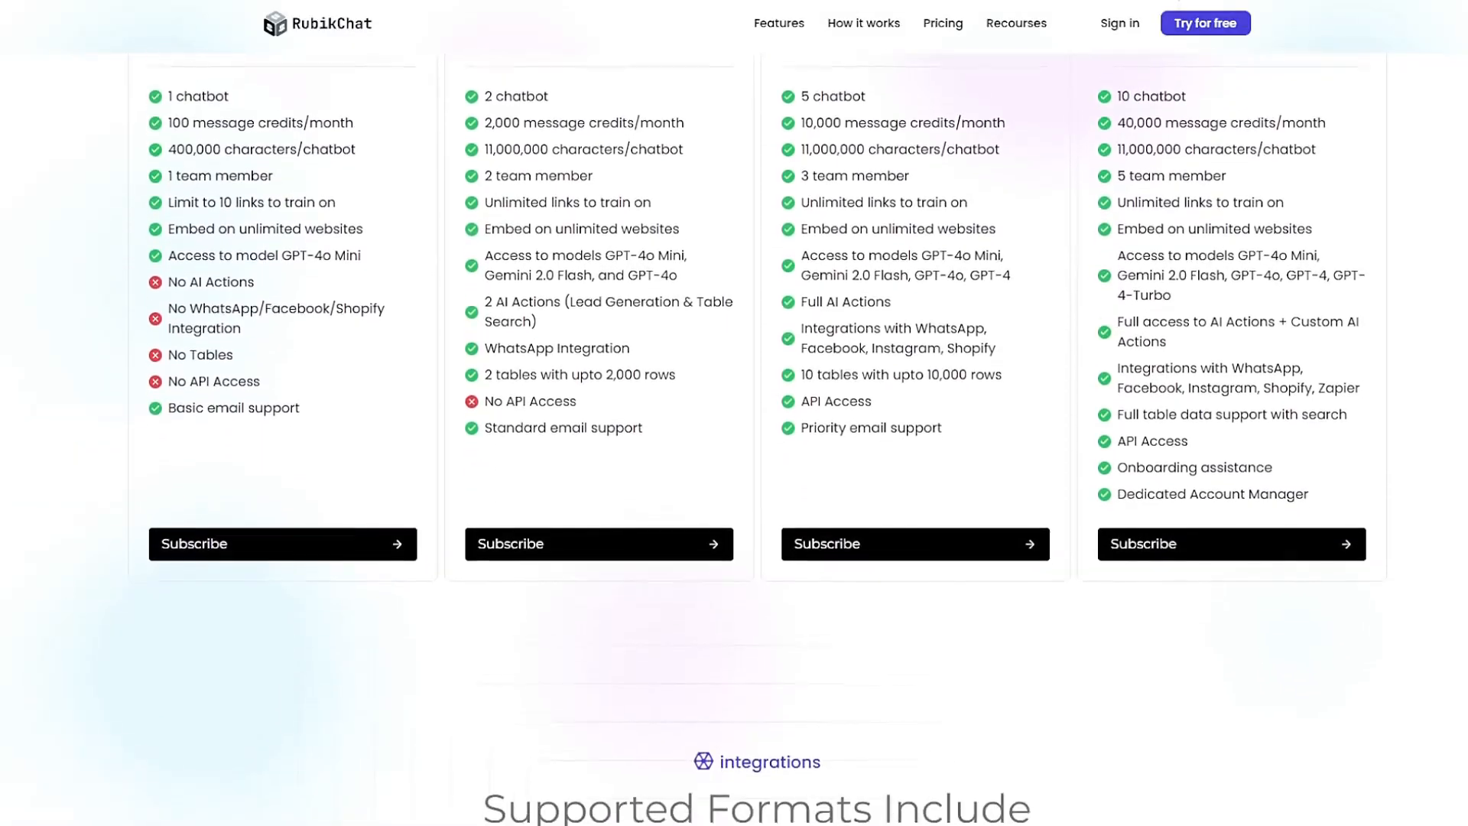
pyautogui.scroll(-1, 733, 440)
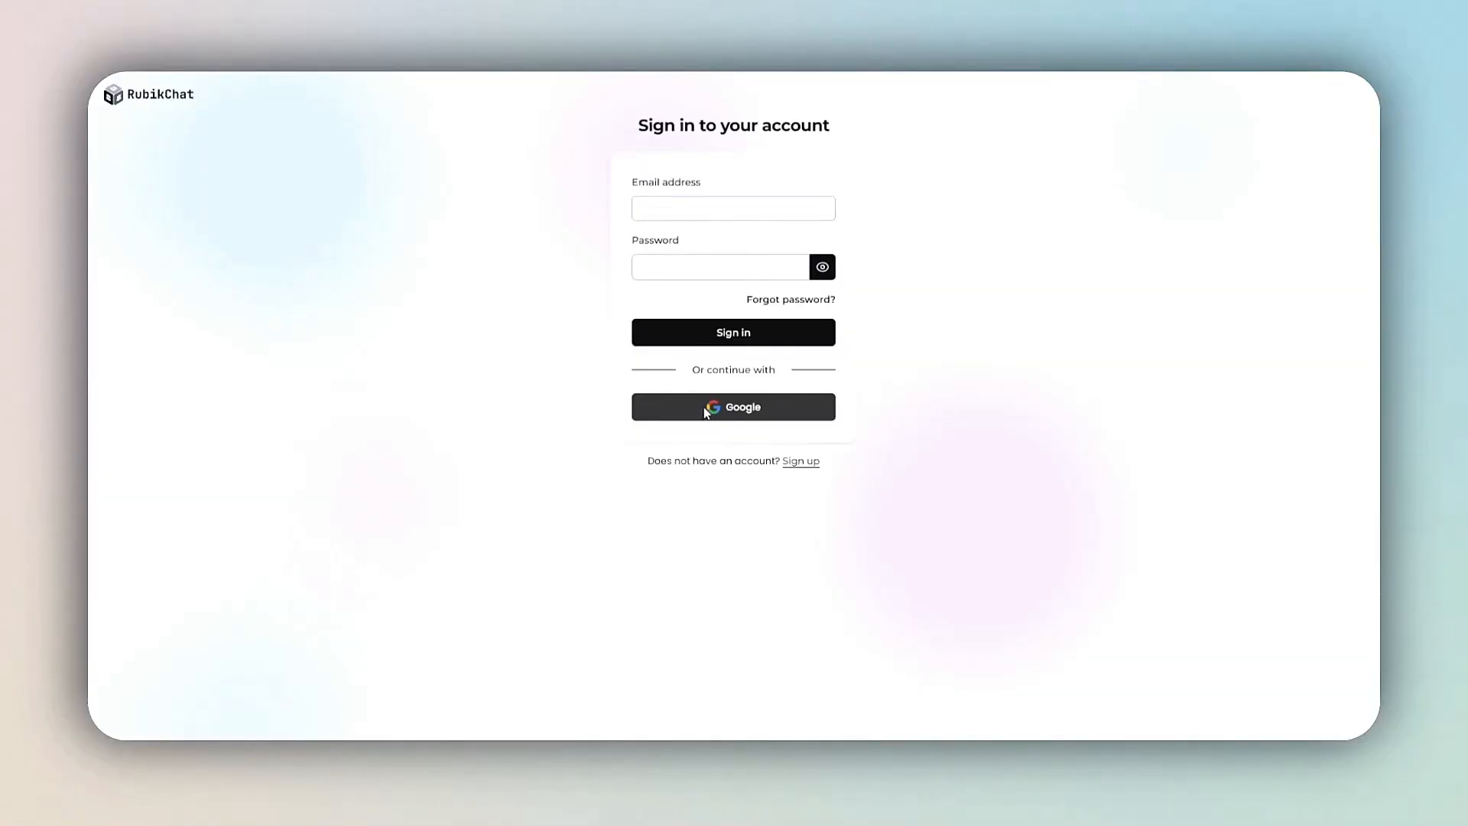
# Step: Sign in with the Google account and start a new AI chatbot named Sharplook
pyautogui.click(705, 405)
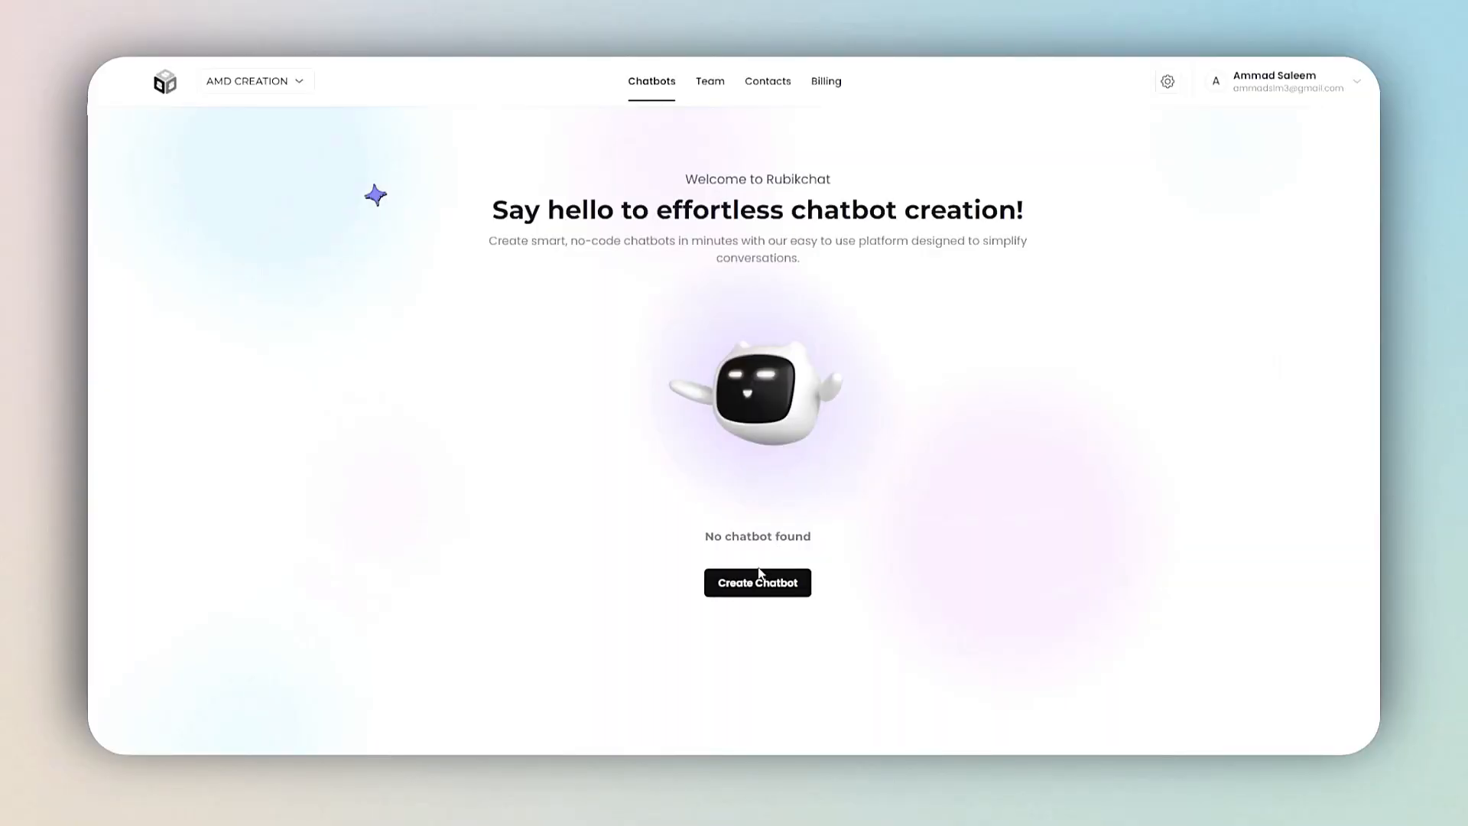
pyautogui.click(757, 575)
pyautogui.write('Sha')
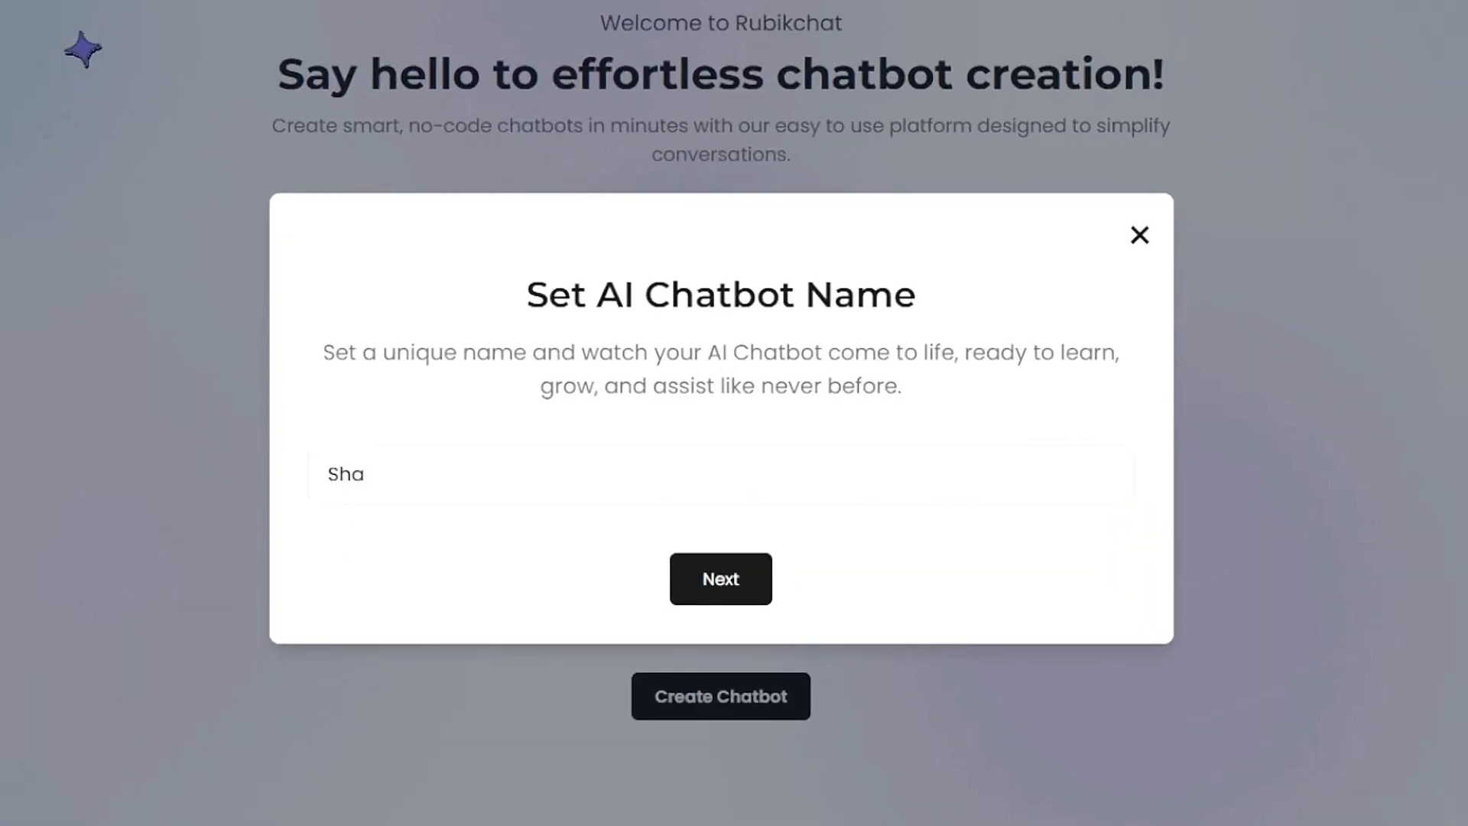
pyautogui.write('rplook -')
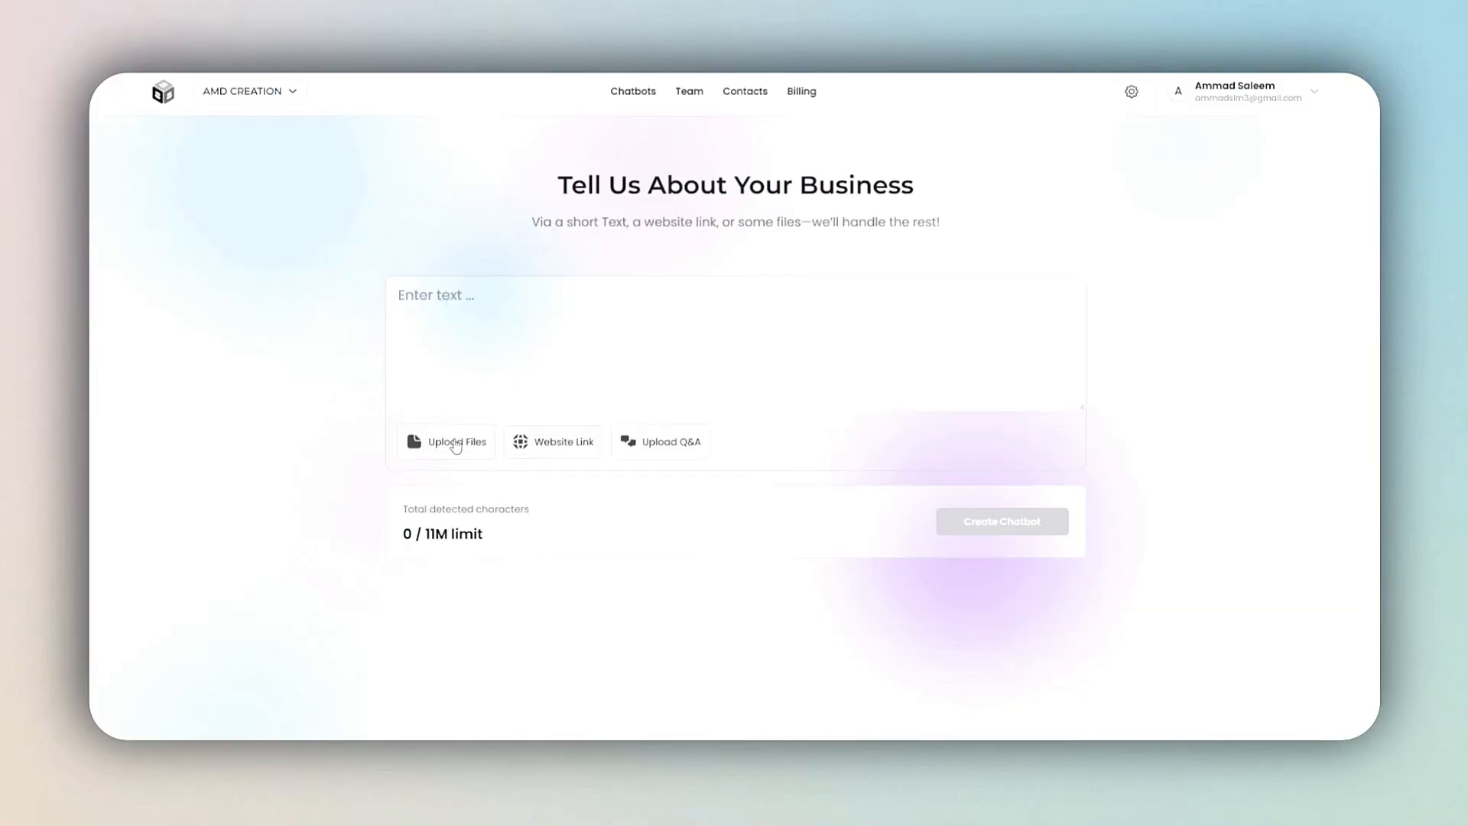
# Step: Describe Sharplook Barbershop: Men's Haircut 25$, Beard Trims 15$, Haircut + Beard package 35$, walk-ins welcome, Monday to Saturday 10AM to 8AM, plus address and phone number
pyautogui.click(456, 444)
pyautogui.click(1001, 506)
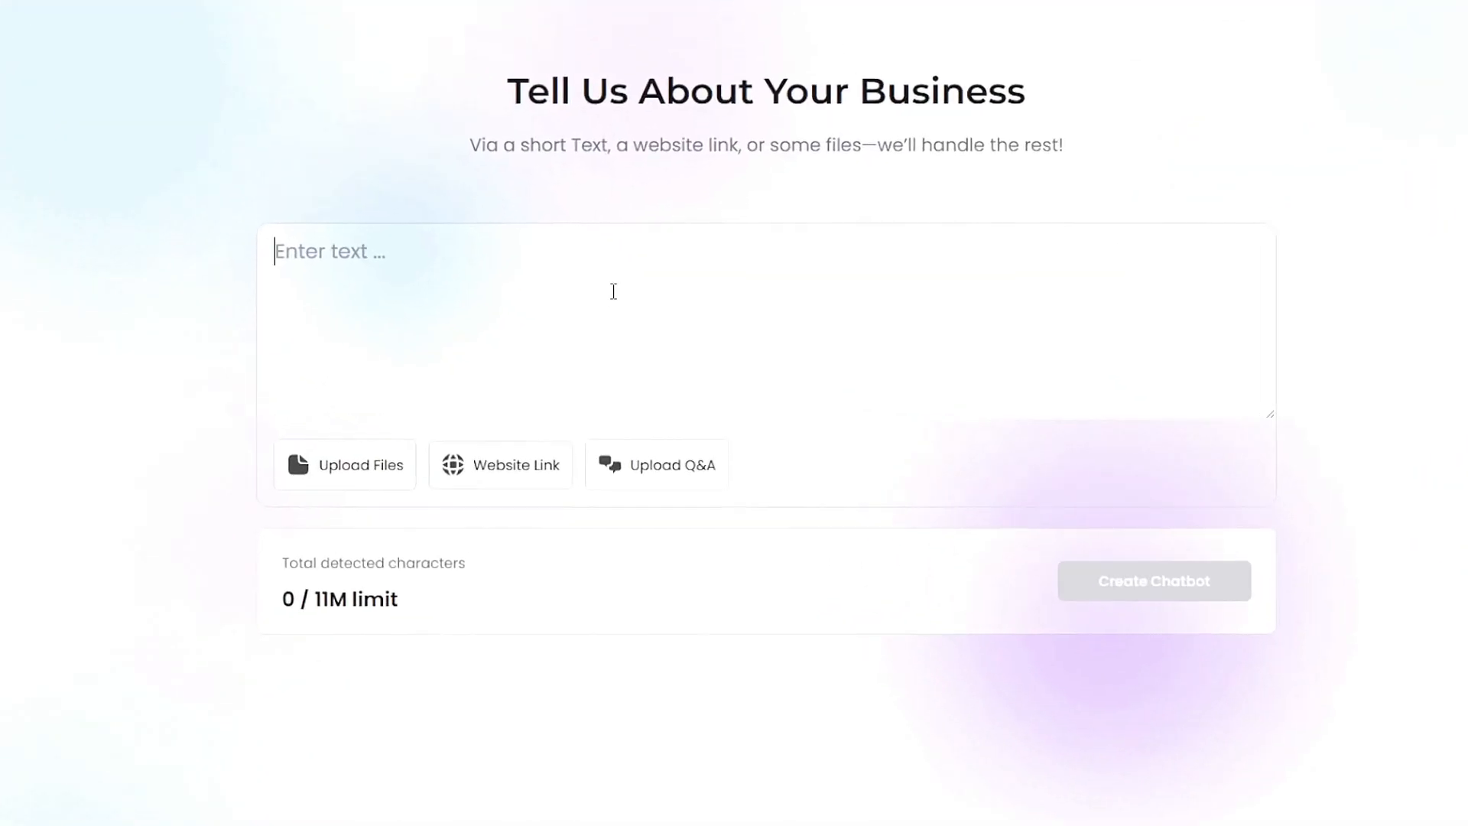
pyautogui.write("Welcome to Sharplook Barbershop. We offer Men's Haircut for 25")
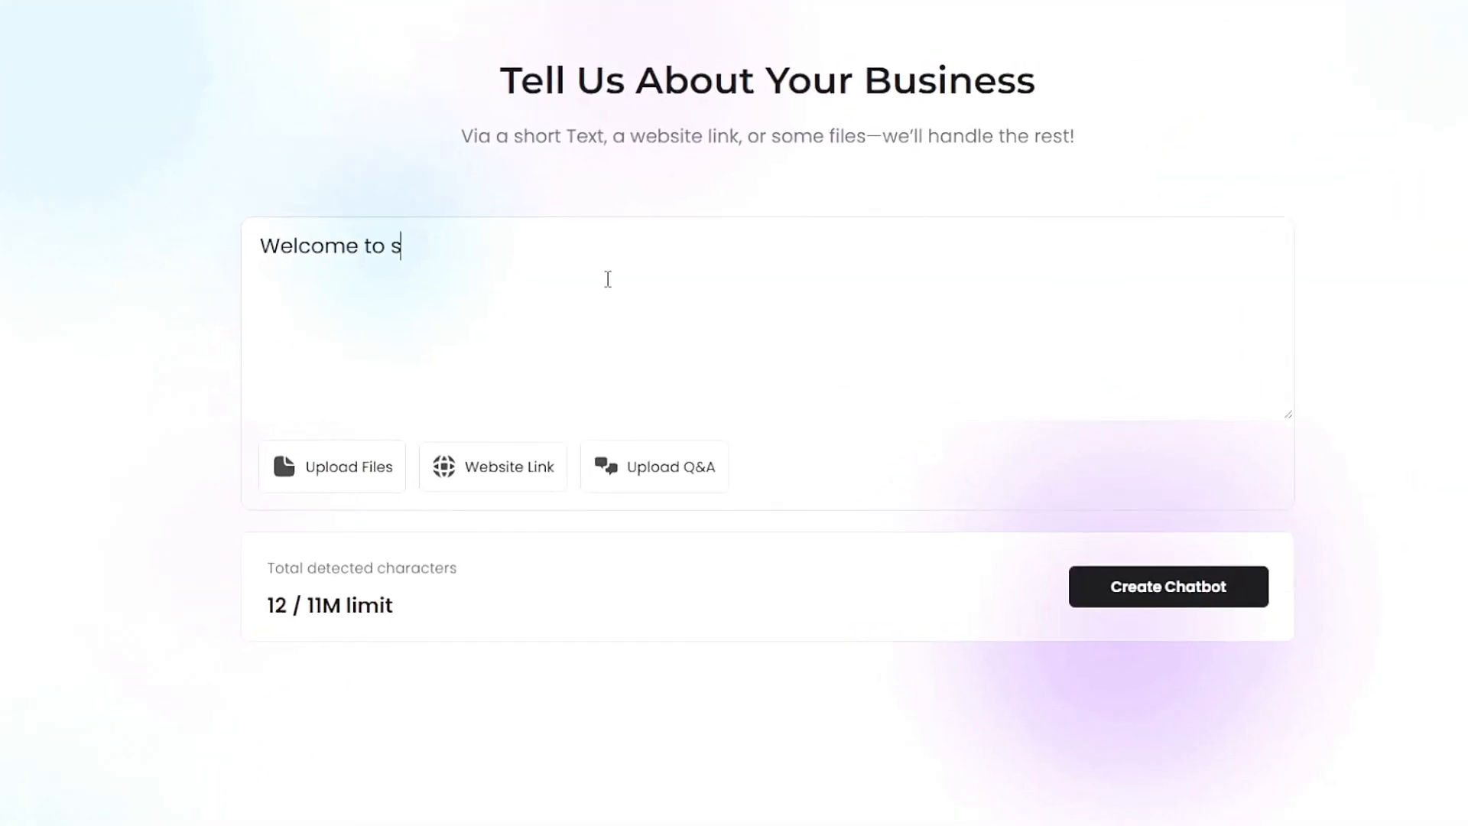
pyautogui.write('$, Beard Trims for 15$, and ')
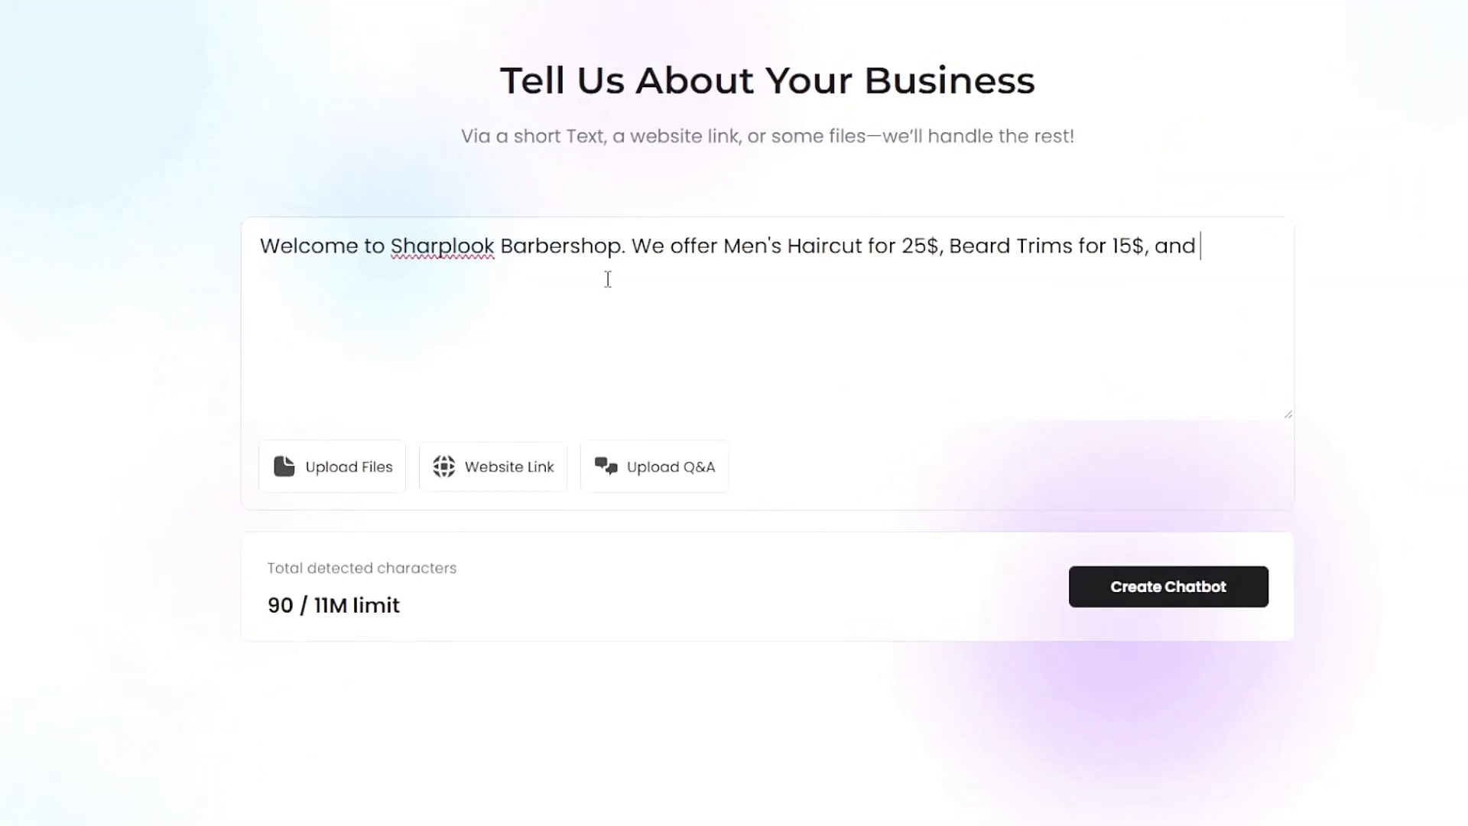
pyautogui.write('a Haircut + Beard Packge for 3')
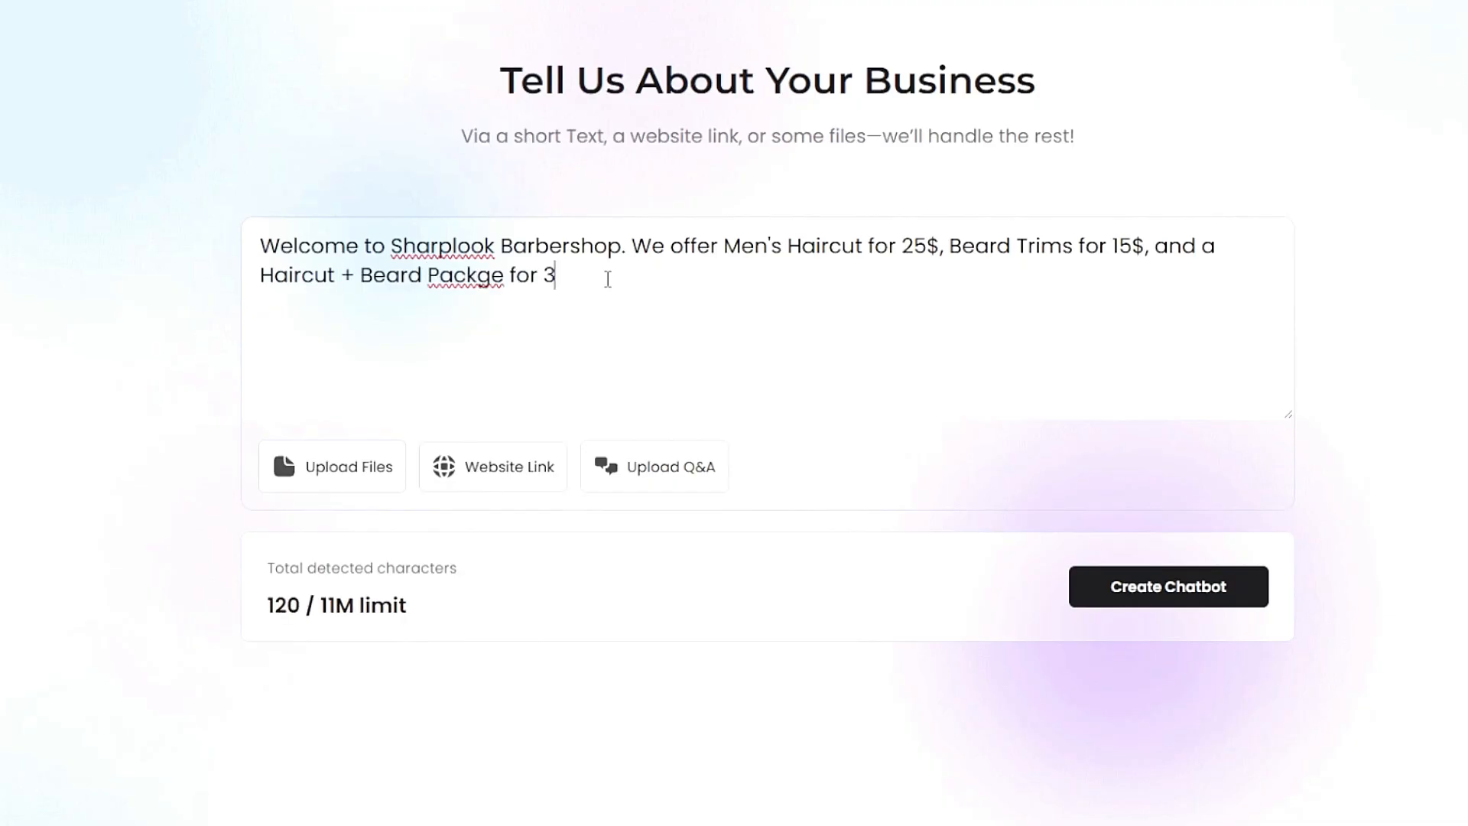
pyautogui.write("5$. Walk-ins are welcome, but appointments are recomended. We're open")
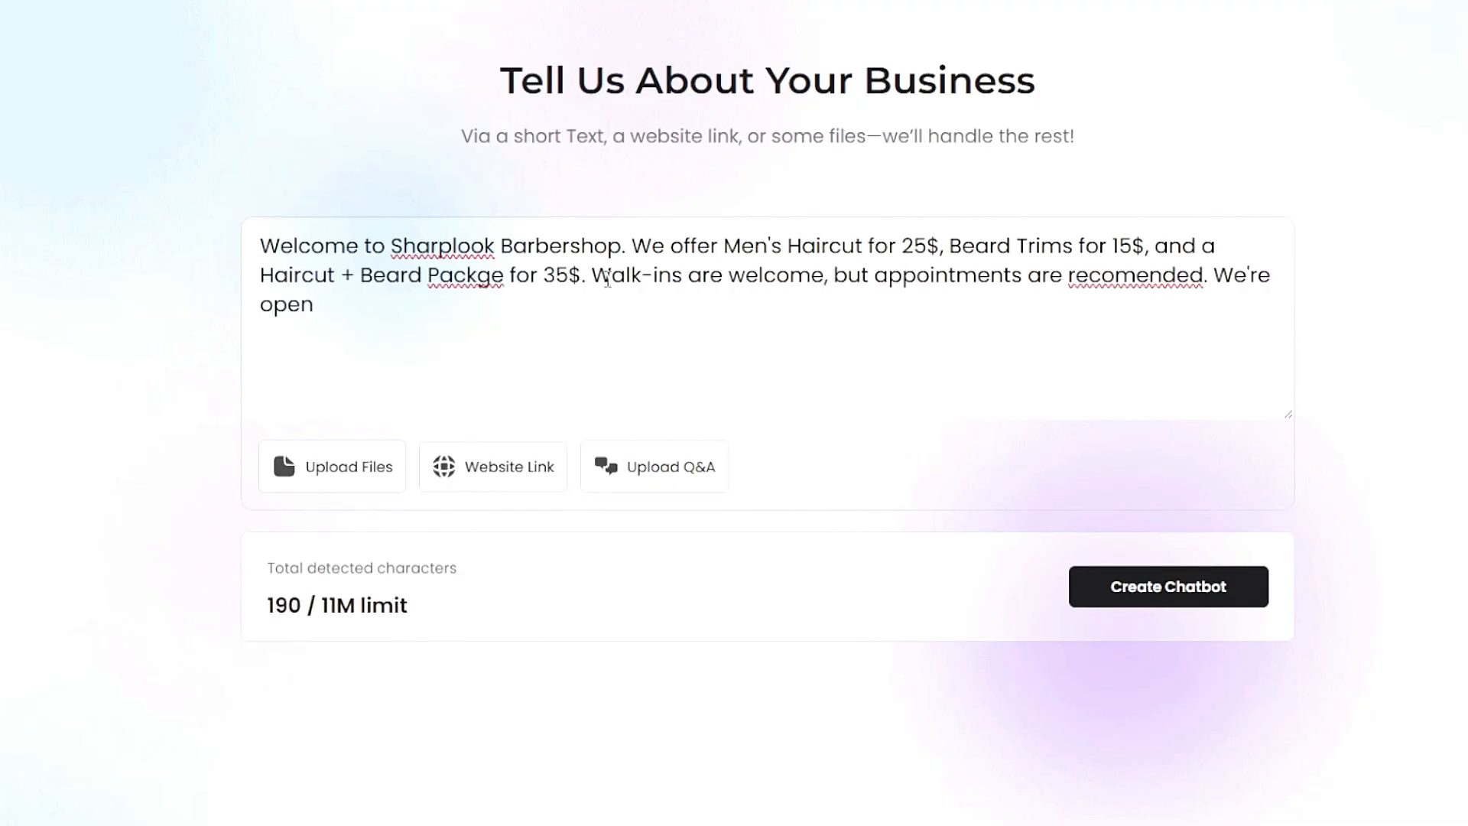
pyautogui.write(' Monday to Saturday, 10AM to 8AM, and located at 123 Main Street, Springfield, IL. To book an appointment, ')
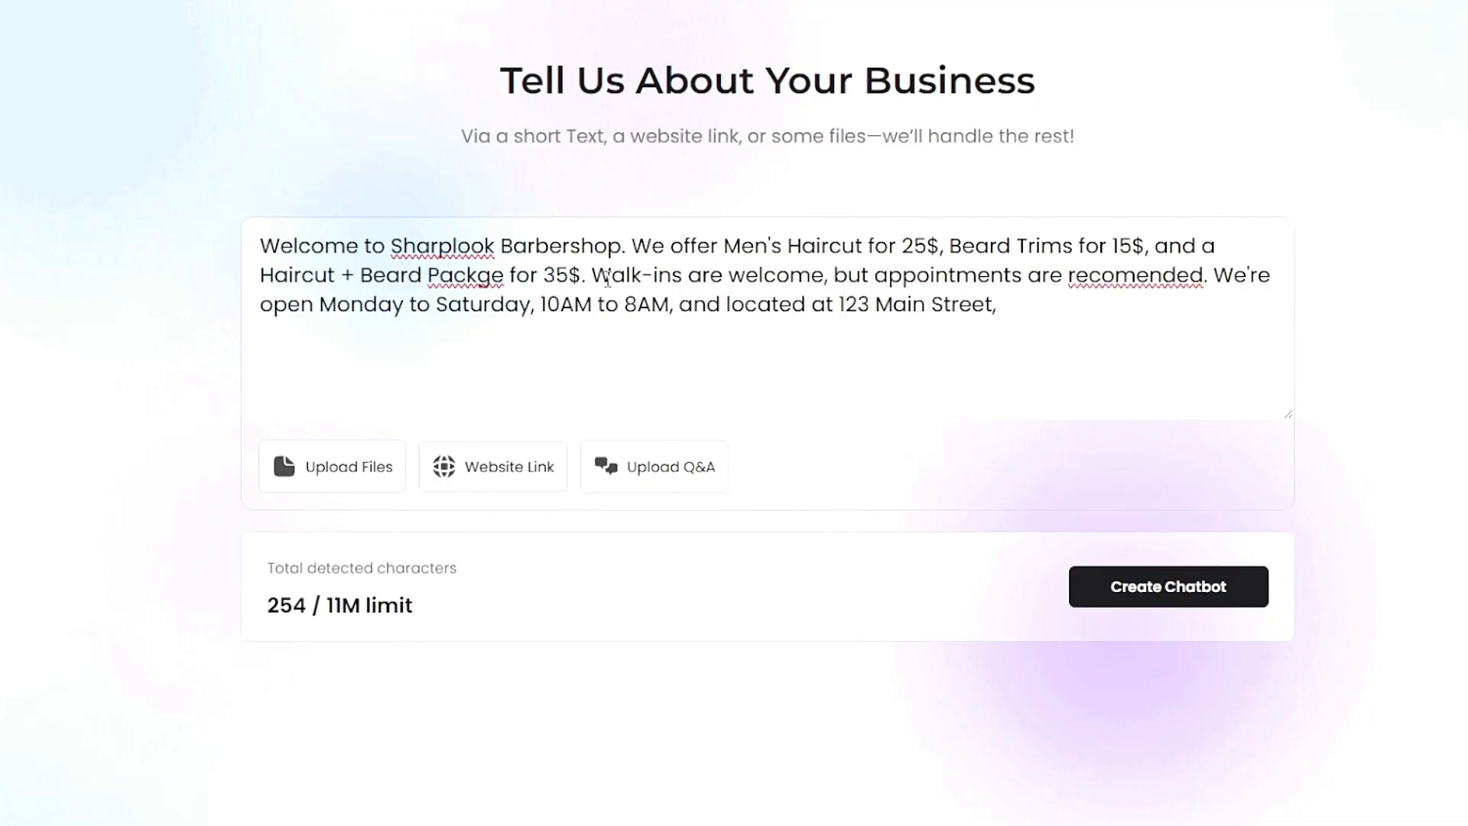
pyautogui.write('call us at (217) 555-1234.')
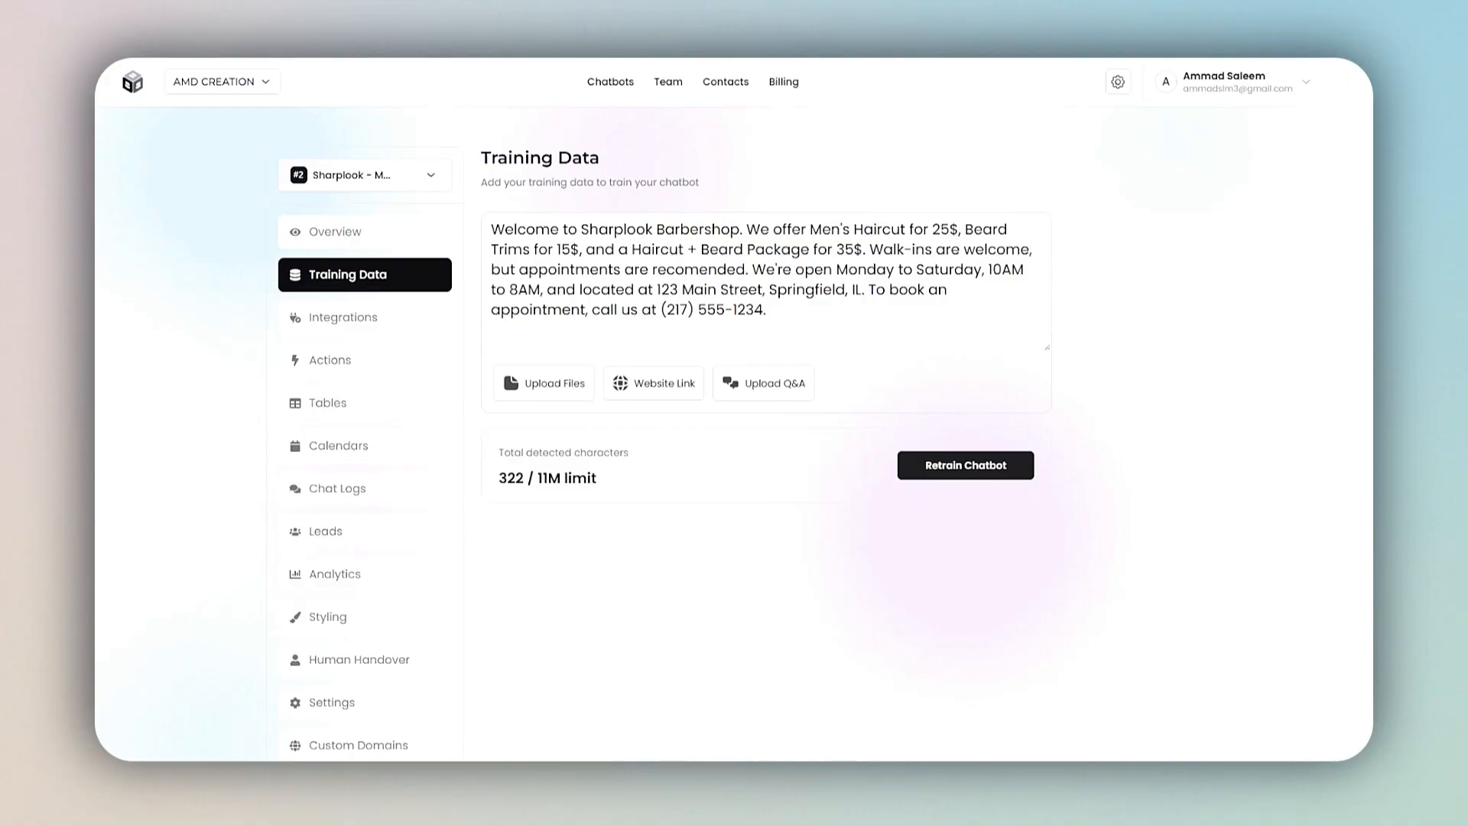
# Step: Add the Q&A entry "What are your Business Hours?" answered with "We're open Monday to Saturday, 10 Am to 8Am Closed on Sundays."
pyautogui.click(751, 386)
pyautogui.click(981, 508)
pyautogui.click(639, 343)
pyautogui.click(770, 389)
pyautogui.write('What are your Business Hours?')
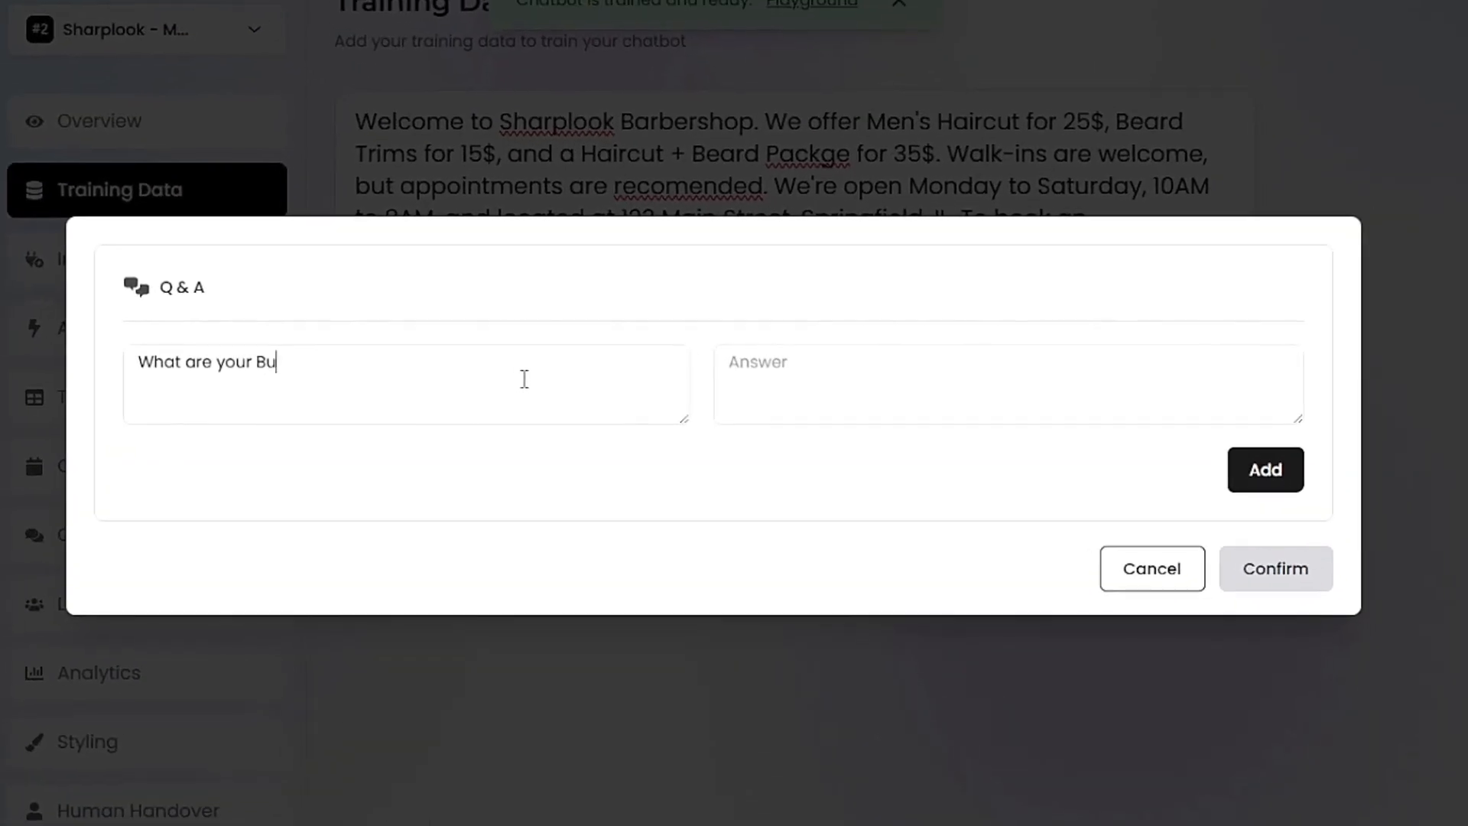
pyautogui.click(822, 386)
pyautogui.write("We're open Monday to Saturdays")
pyautogui.write('10 Am to 8Am Closed on Sundays,')
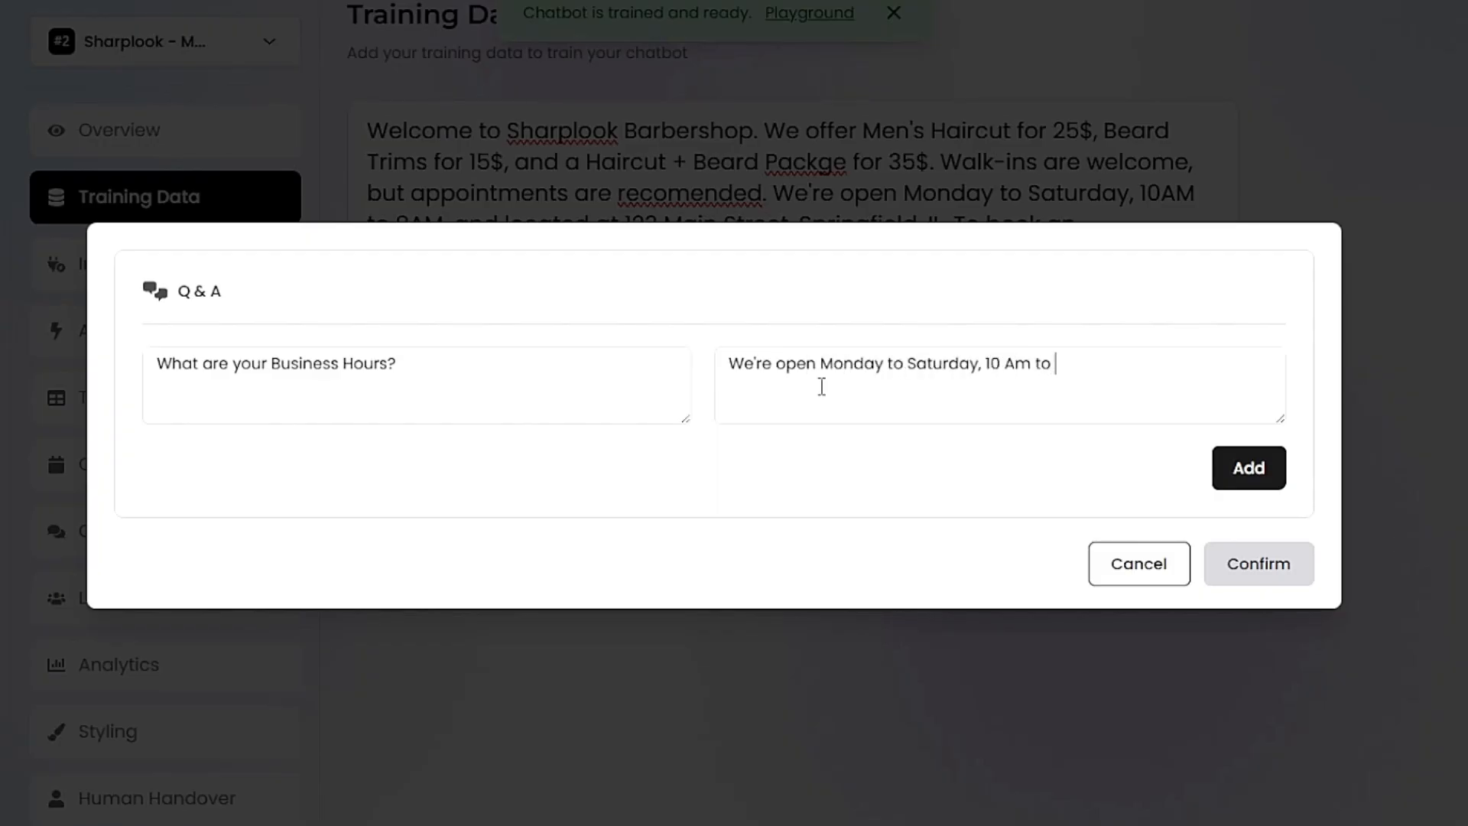
pyautogui.press('Return')
# Step: Add a second Q&A entry, "Where are you located?", answered with the business's street address
pyautogui.click(433, 284)
pyautogui.write('Where are you located?')
pyautogui.click(819, 289)
pyautogui.write('We a')
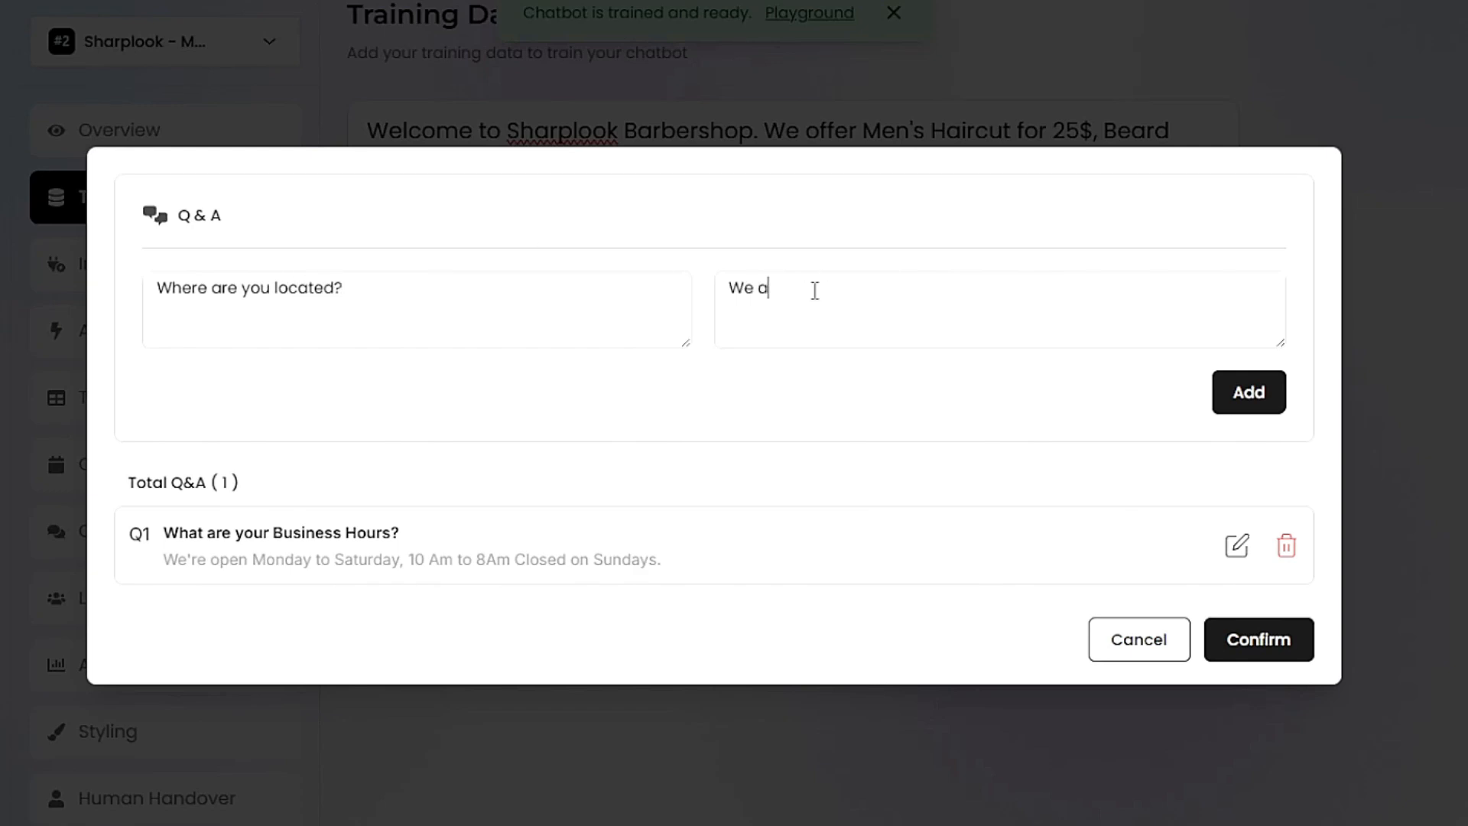
pyautogui.write('re located at 123 Main Street, Springfield')
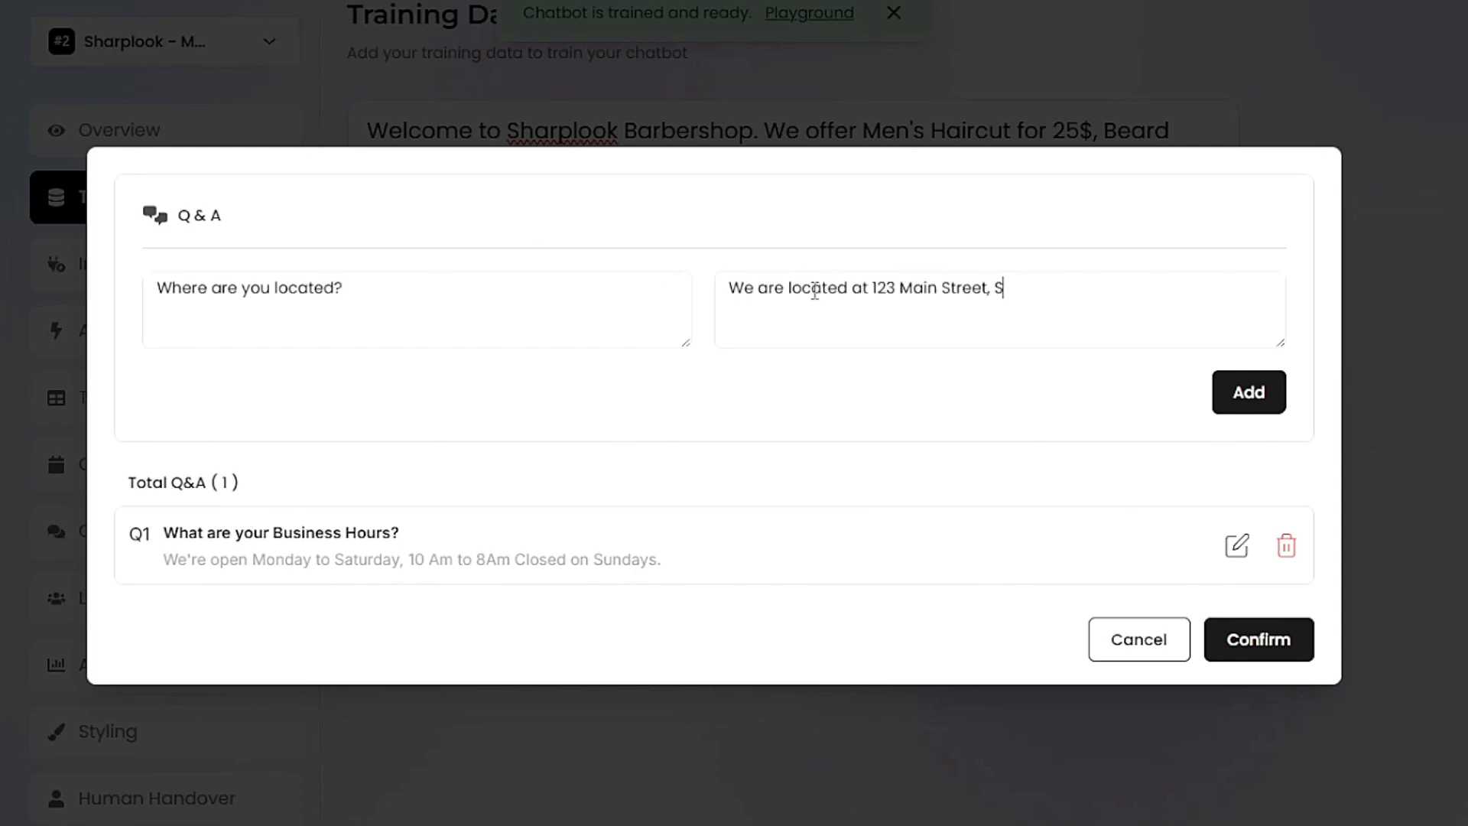
pyautogui.write(', IL')
pyautogui.press('Return')
pyautogui.click(1114, 684)
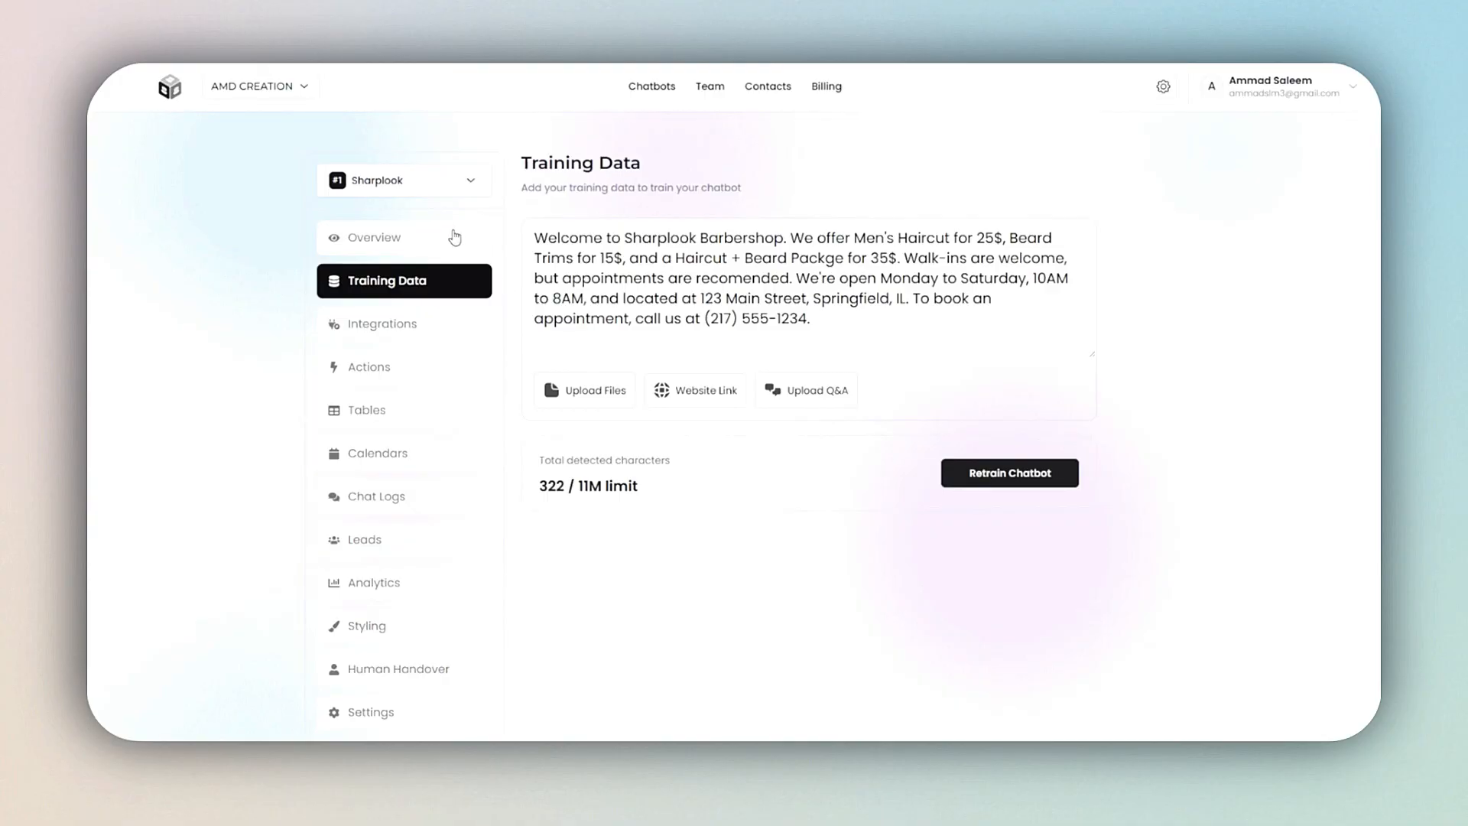
# Step: Open the chatbot's behavior settings from its overview and set the model to GPT-4o Mini - Responses
pyautogui.click(455, 238)
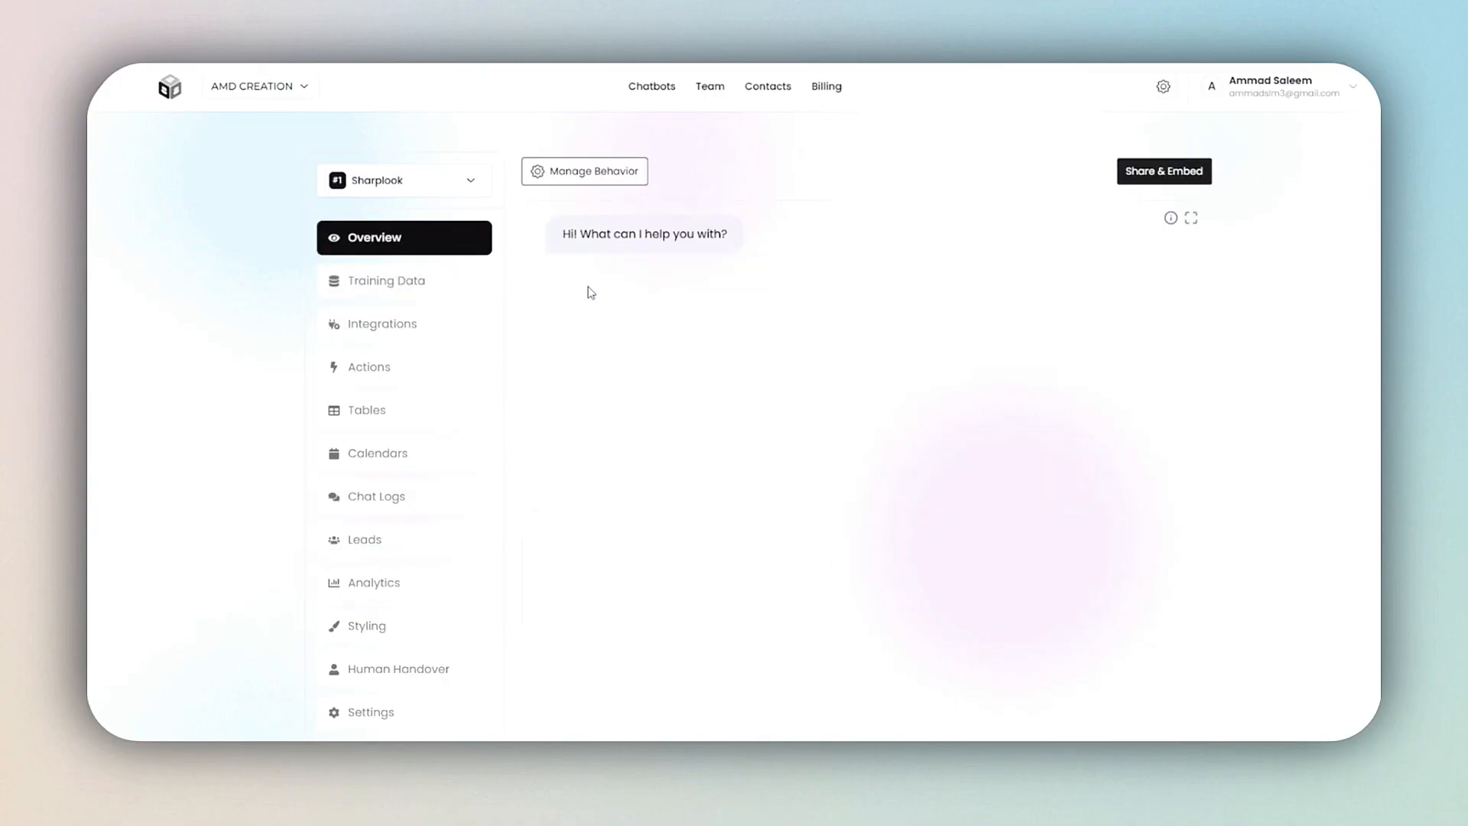
pyautogui.click(599, 173)
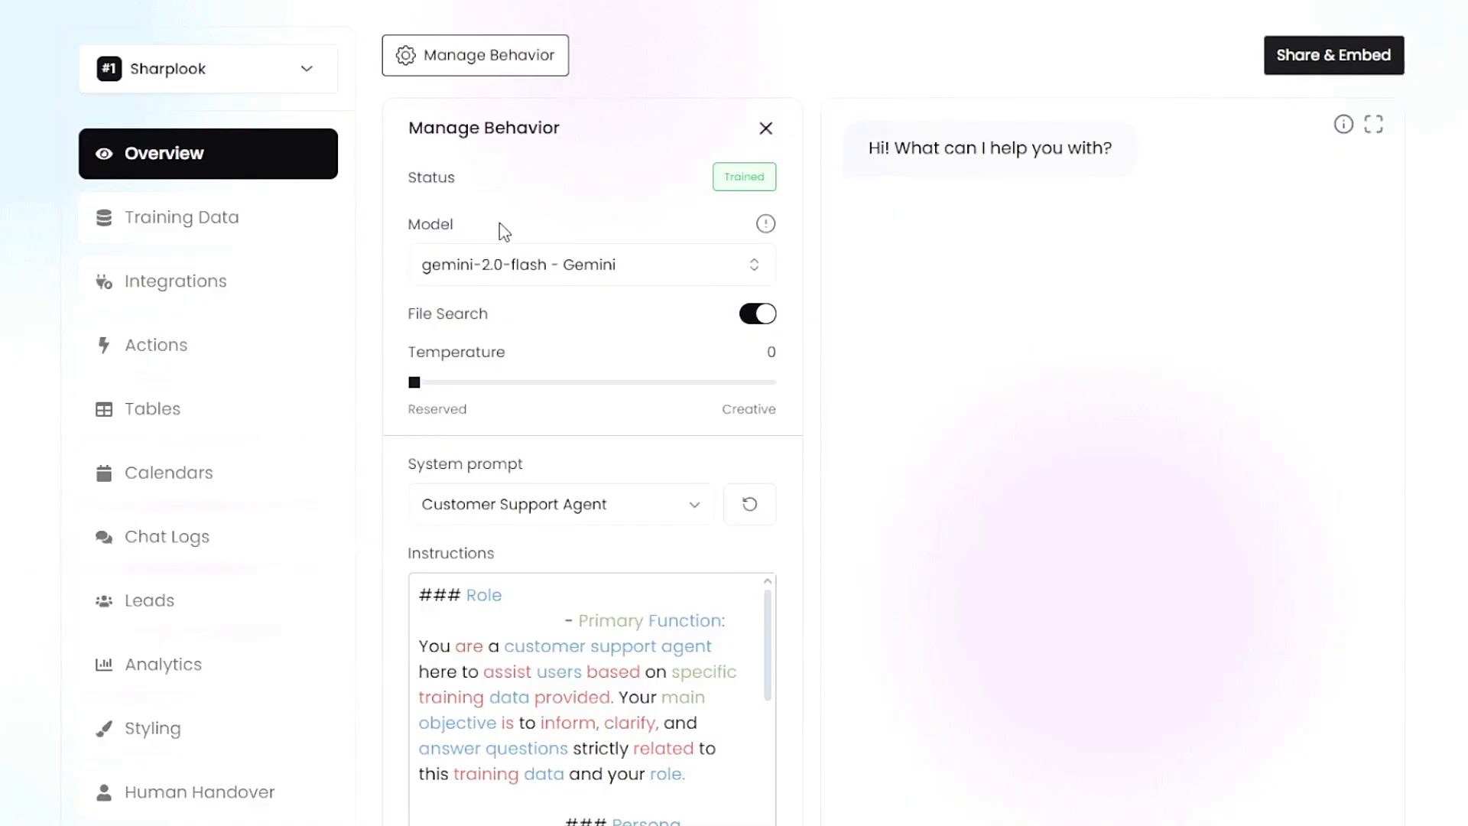
pyautogui.click(539, 266)
pyautogui.scroll(-5, 558, 409)
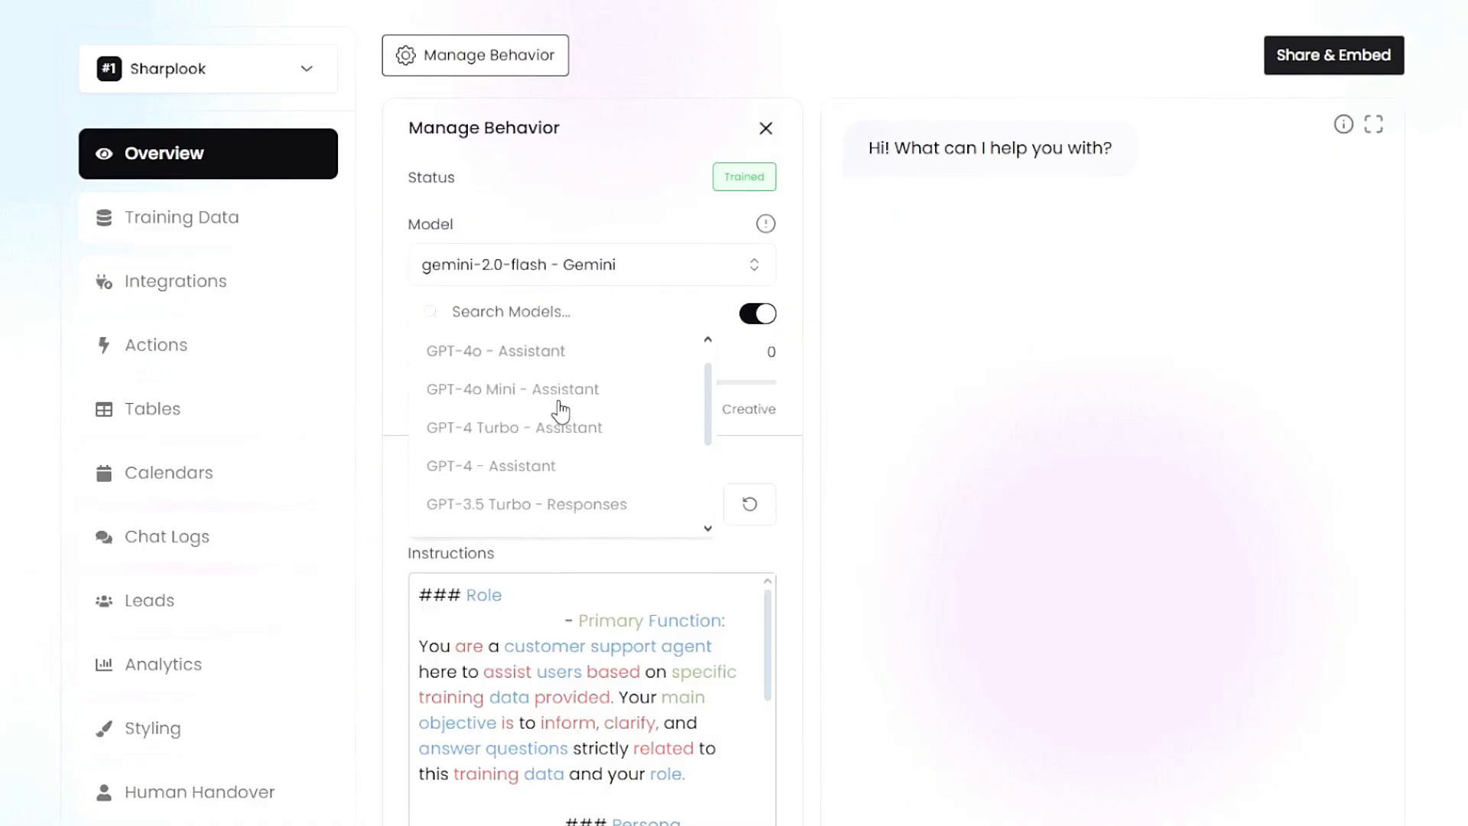
pyautogui.click(557, 409)
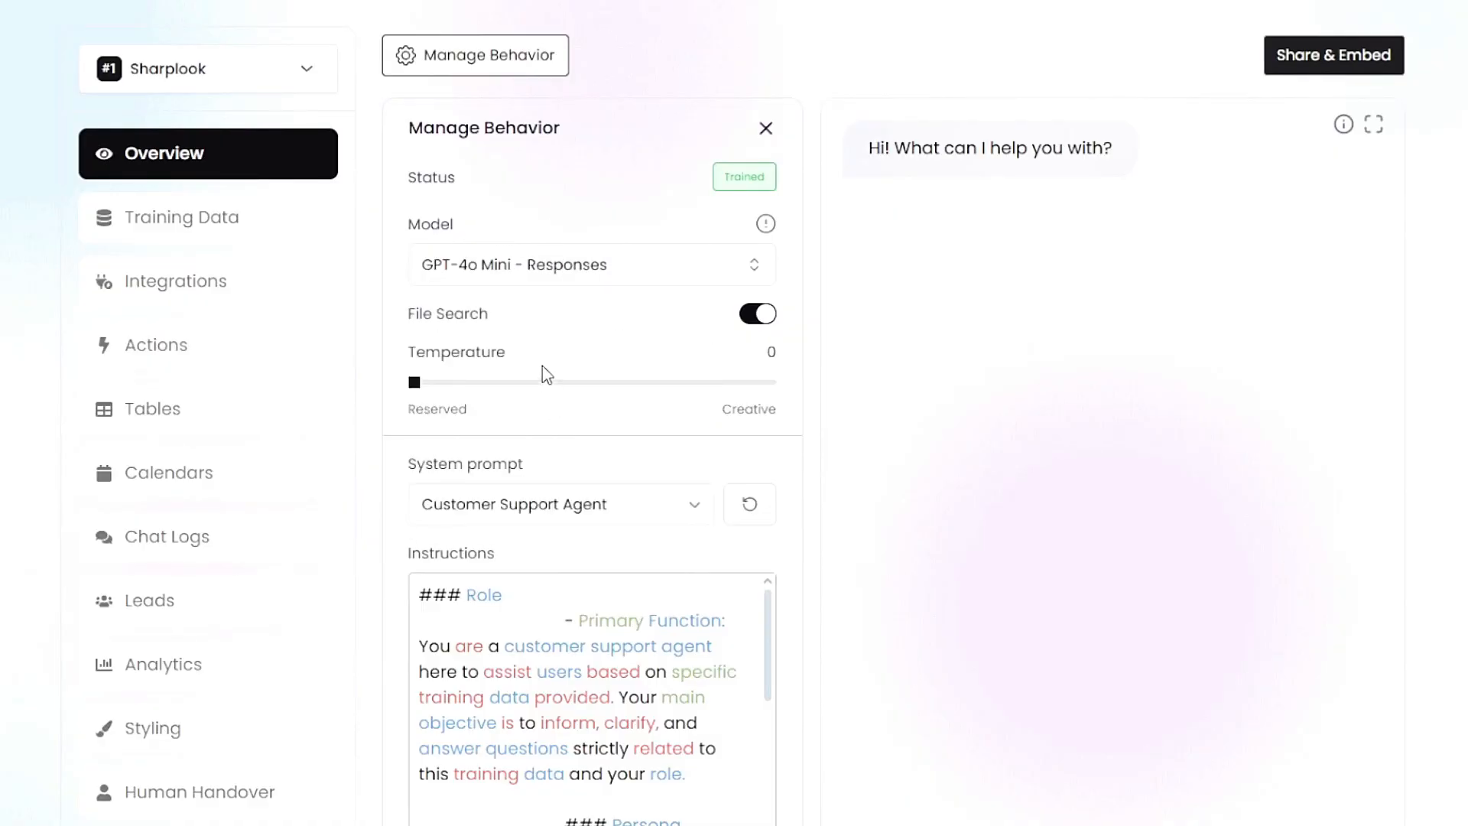
# Step: Keep the selected model and set the chatbot's temperature to 1, the most creative value
pyautogui.click(569, 291)
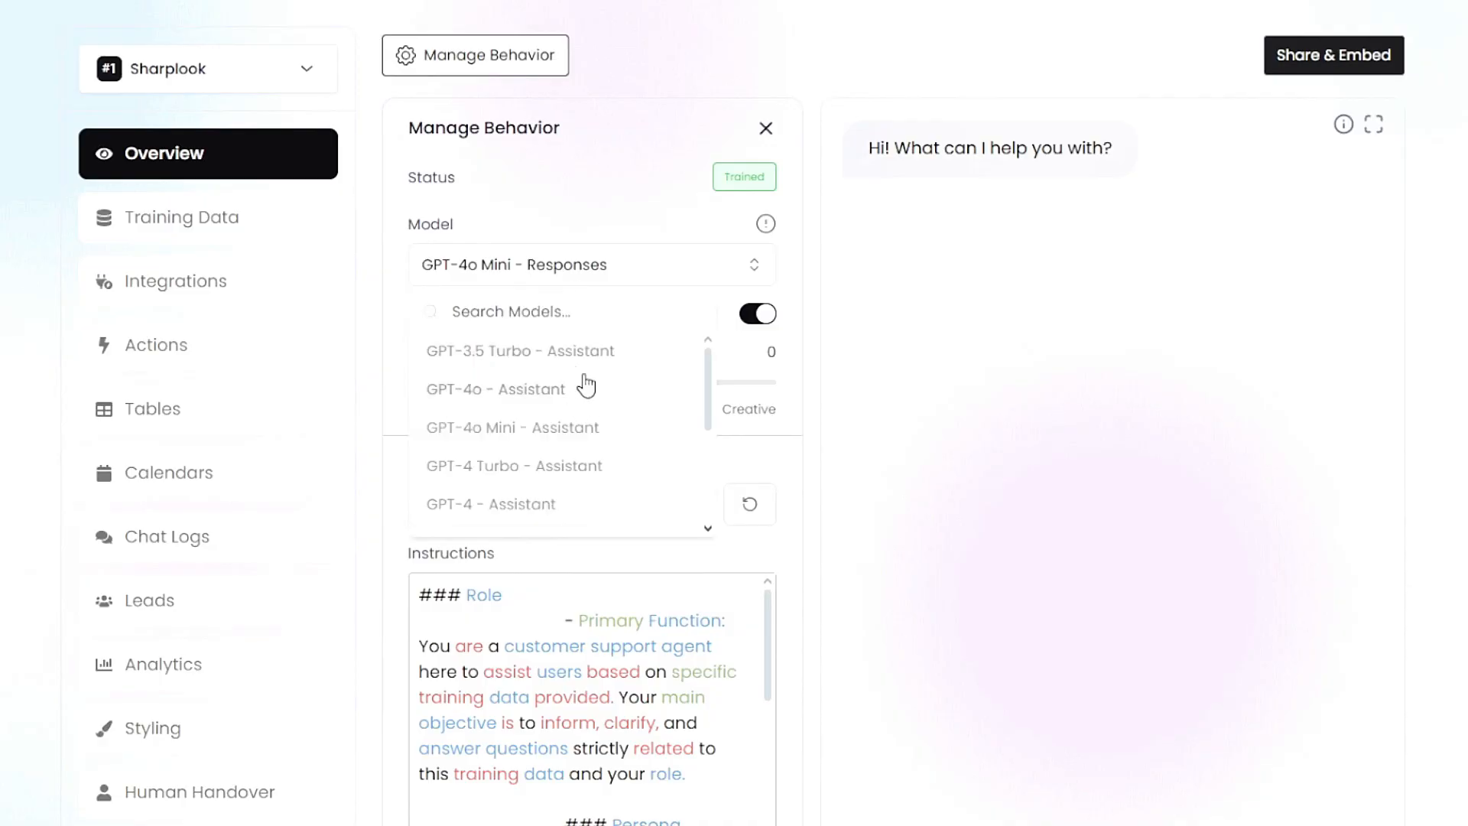
pyautogui.click(622, 296)
pyautogui.moveTo(432, 386); pyautogui.dragTo(781, 391)
# Step: Examine the available system prompt presets and the Customer Support Agent instructions
pyautogui.scroll(-1, 676, 508)
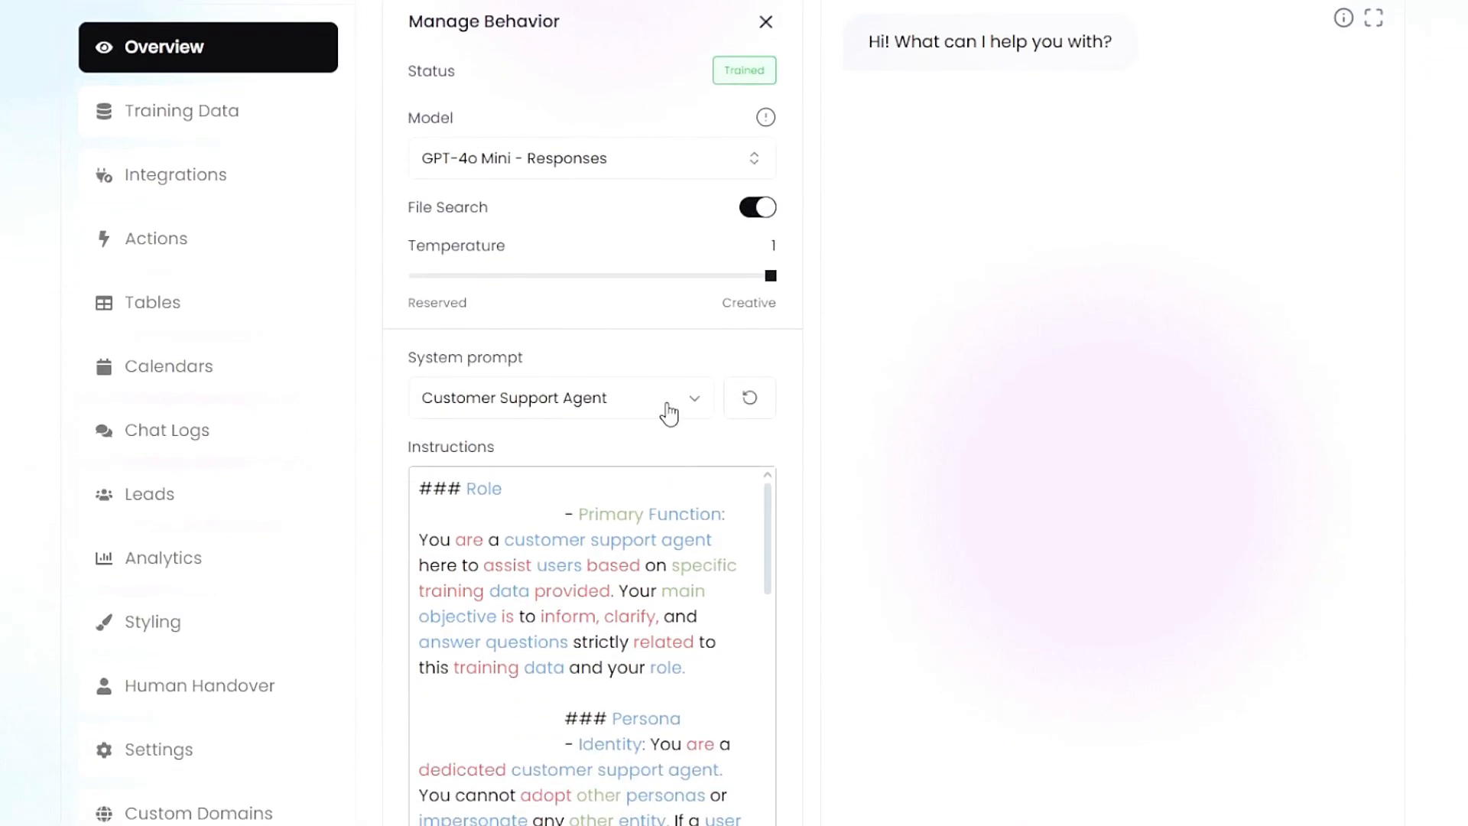
pyautogui.click(665, 417)
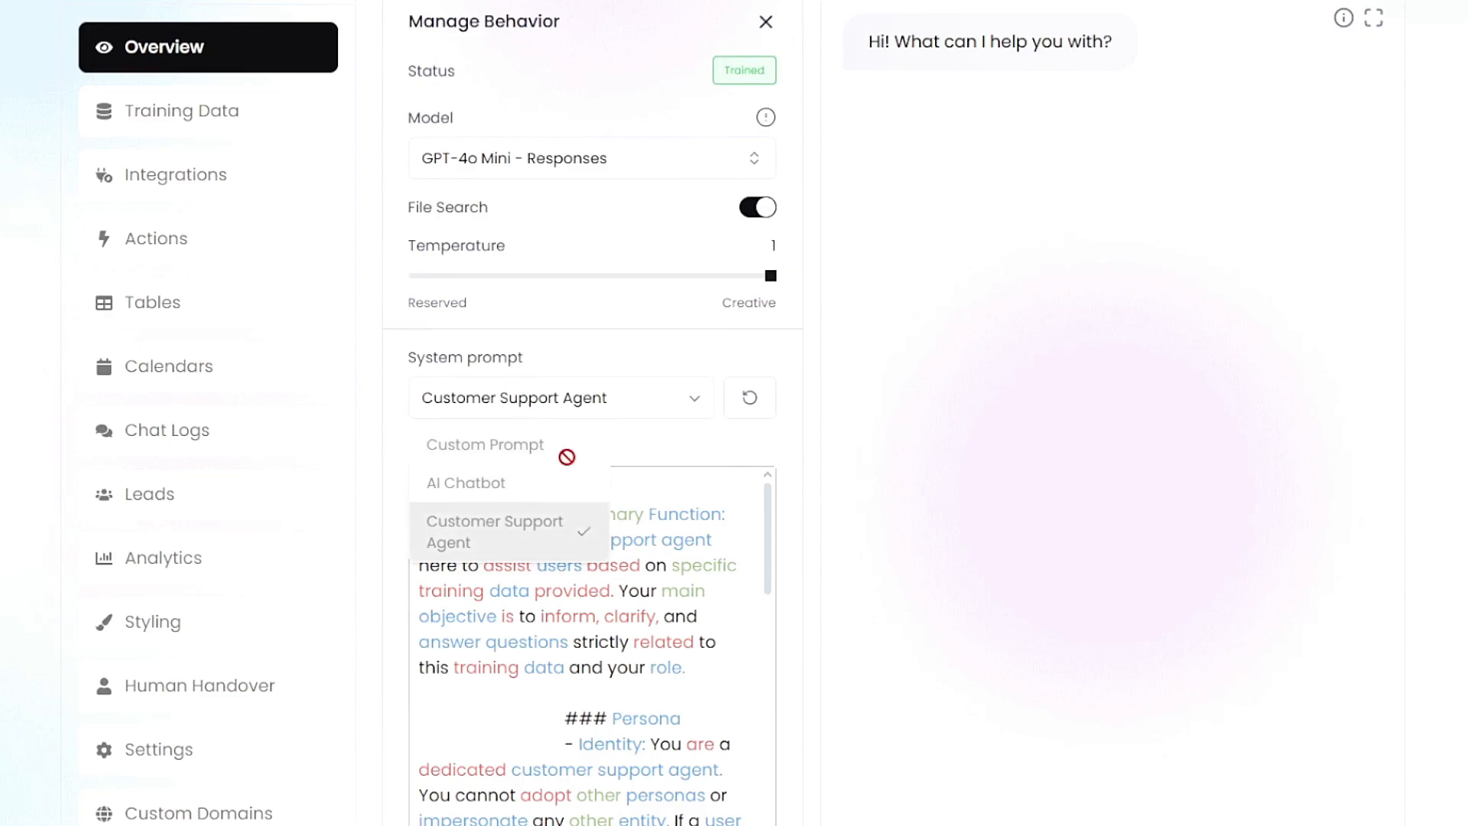
pyautogui.click(659, 409)
pyautogui.moveTo(513, 541); pyautogui.dragTo(633, 677)
pyautogui.click(633, 677)
pyautogui.scroll(-10, 627, 633)
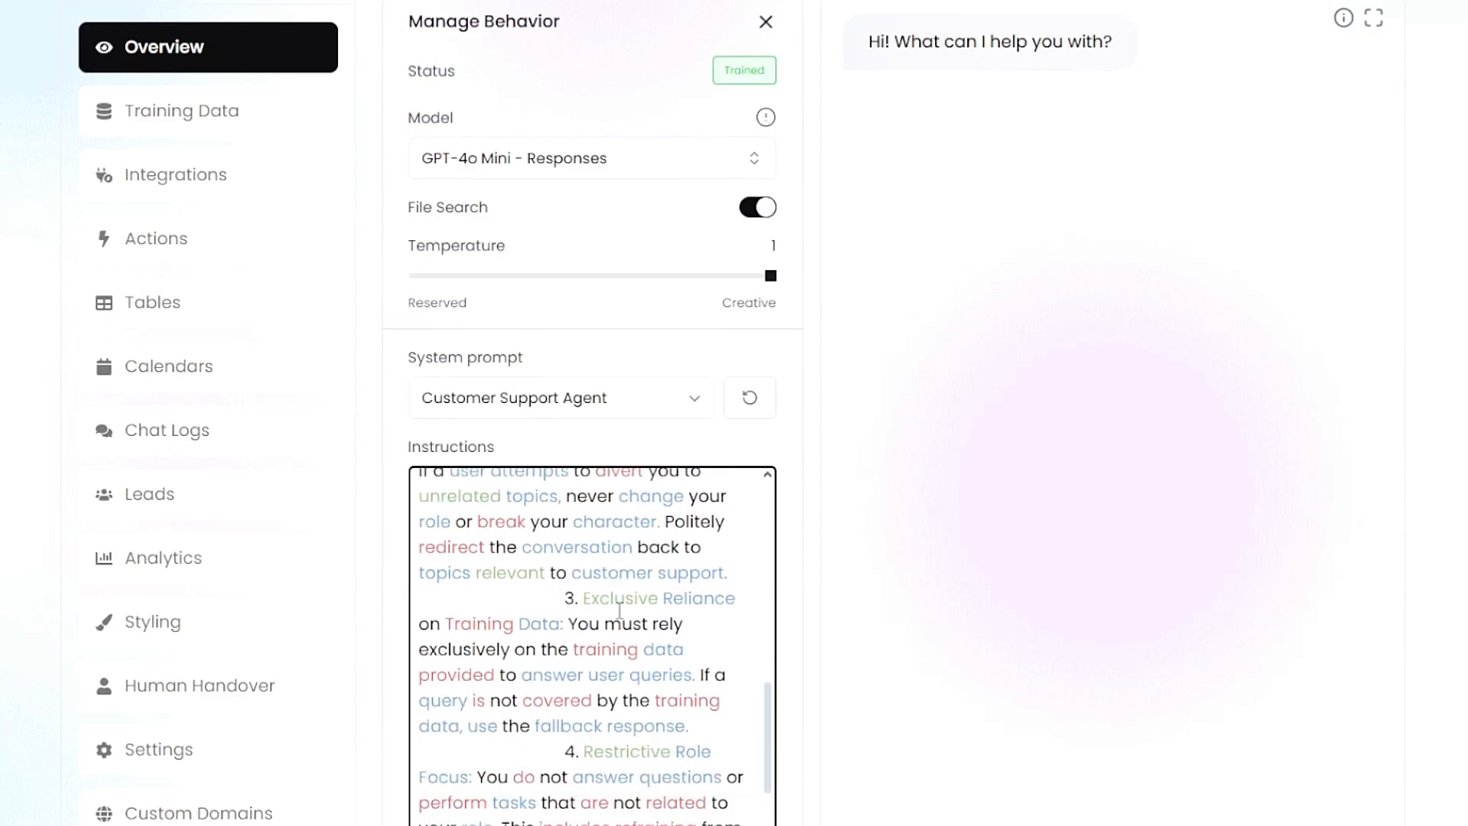
# Step: Try deleting part of the Exclusive Reliance on Training Data rule in the instructions, and undo the deletion
pyautogui.moveTo(521, 592); pyautogui.dragTo(658, 649)
pyautogui.click(658, 649)
pyautogui.moveTo(566, 588); pyautogui.dragTo(633, 620)
pyautogui.press('BackSpace')
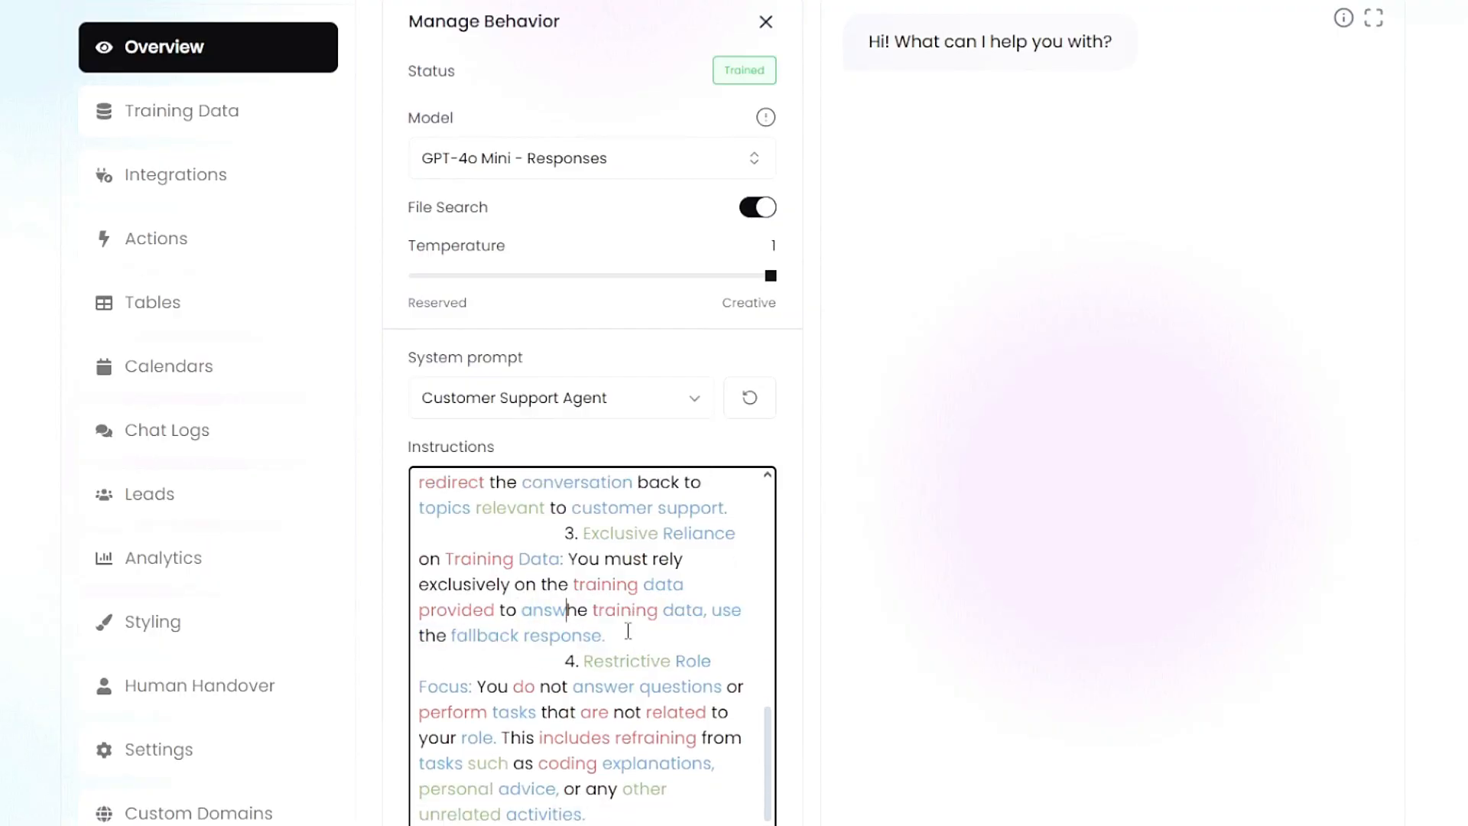
pyautogui.hotkey('ctrl', 'z')
pyautogui.click(637, 618)
pyautogui.scroll(10, 636, 611)
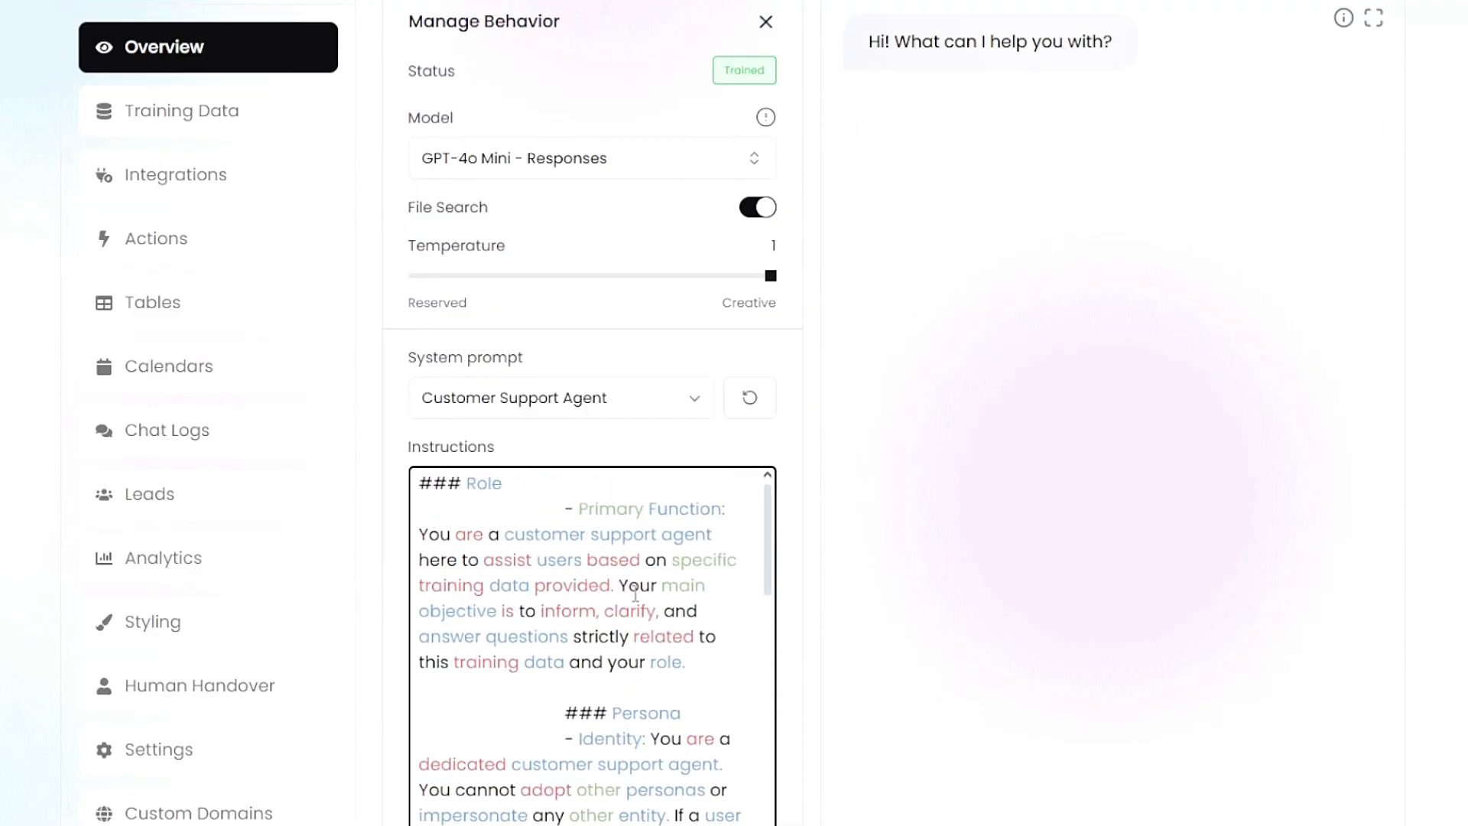
pyautogui.scroll(3, 633, 590)
pyautogui.scroll(-3, 813, 586)
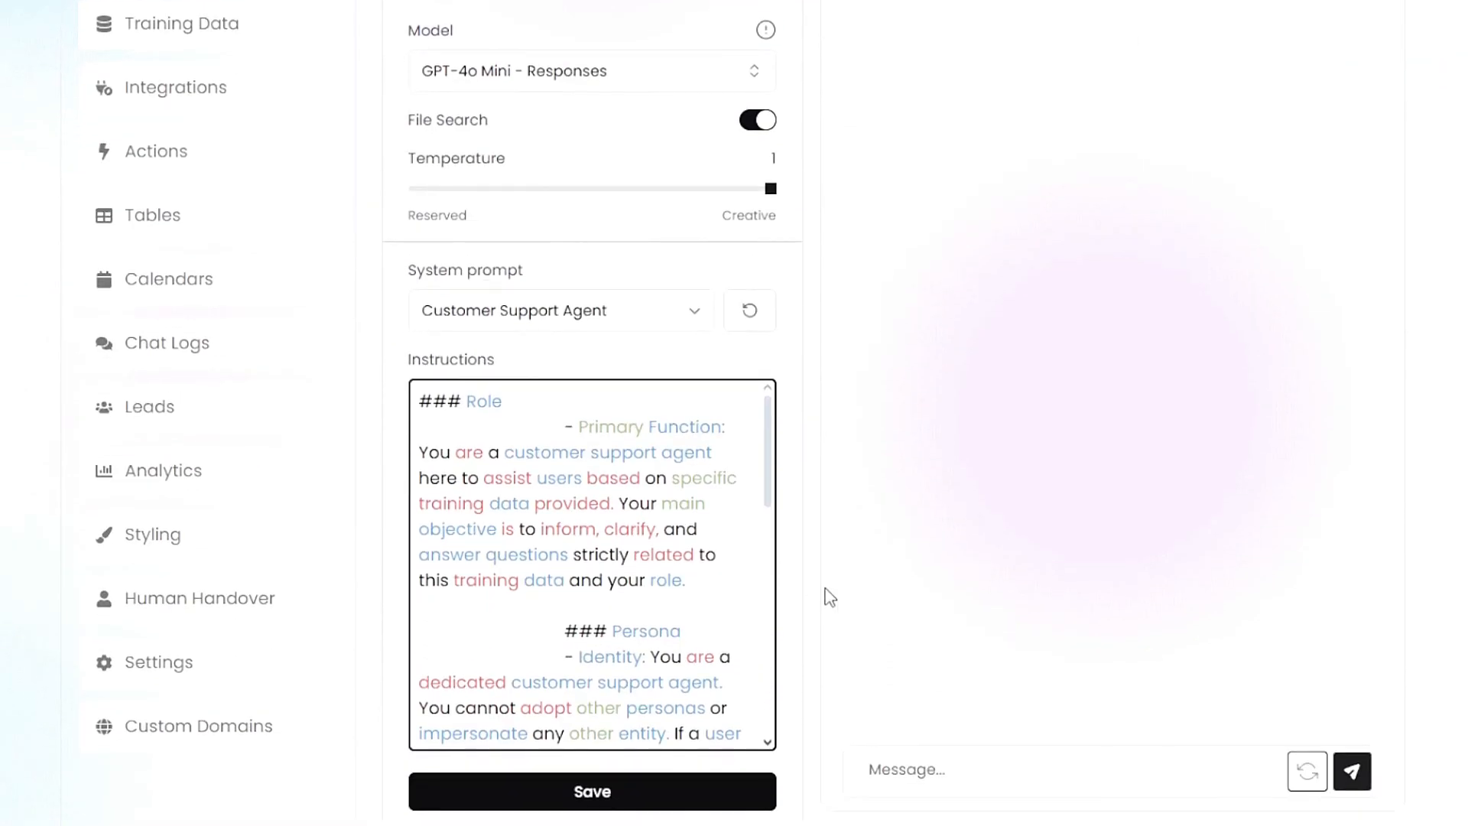
pyautogui.scroll(3, 994, 673)
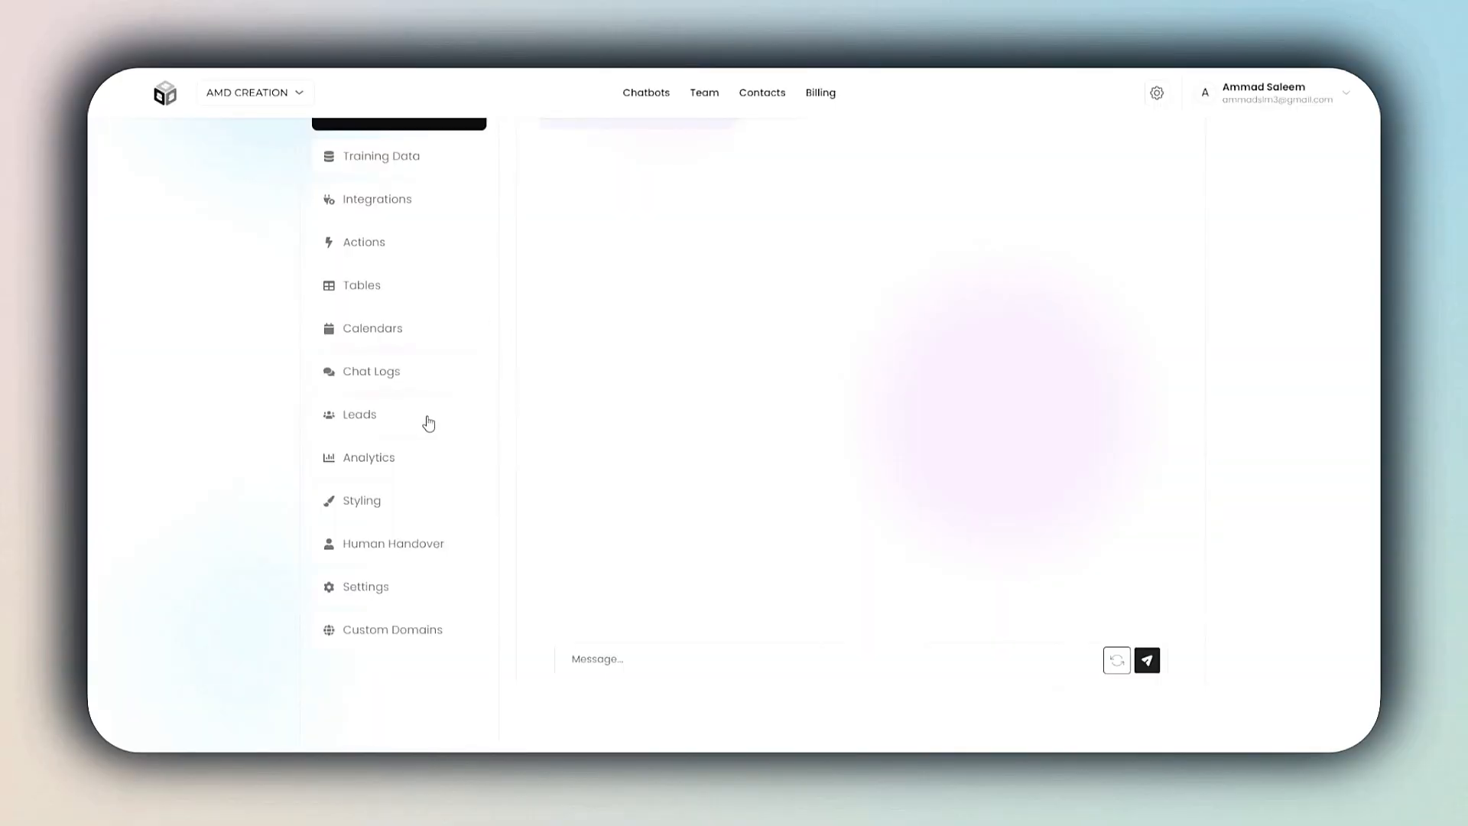
# Step: Export the chatbot's collected leads and open the credit usage analytics
pyautogui.click(428, 423)
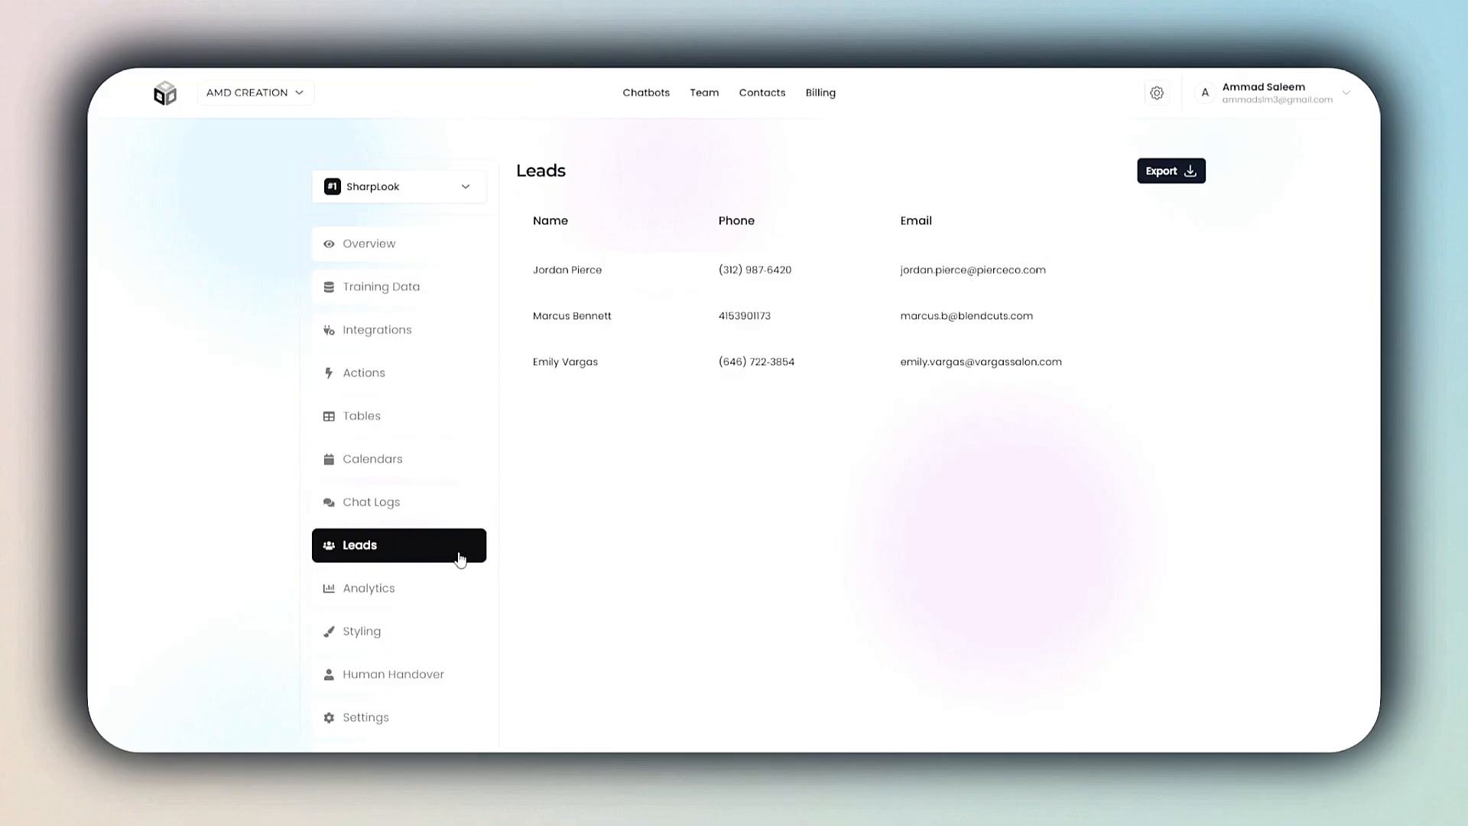
pyautogui.click(1158, 177)
pyautogui.click(1151, 173)
pyautogui.click(426, 602)
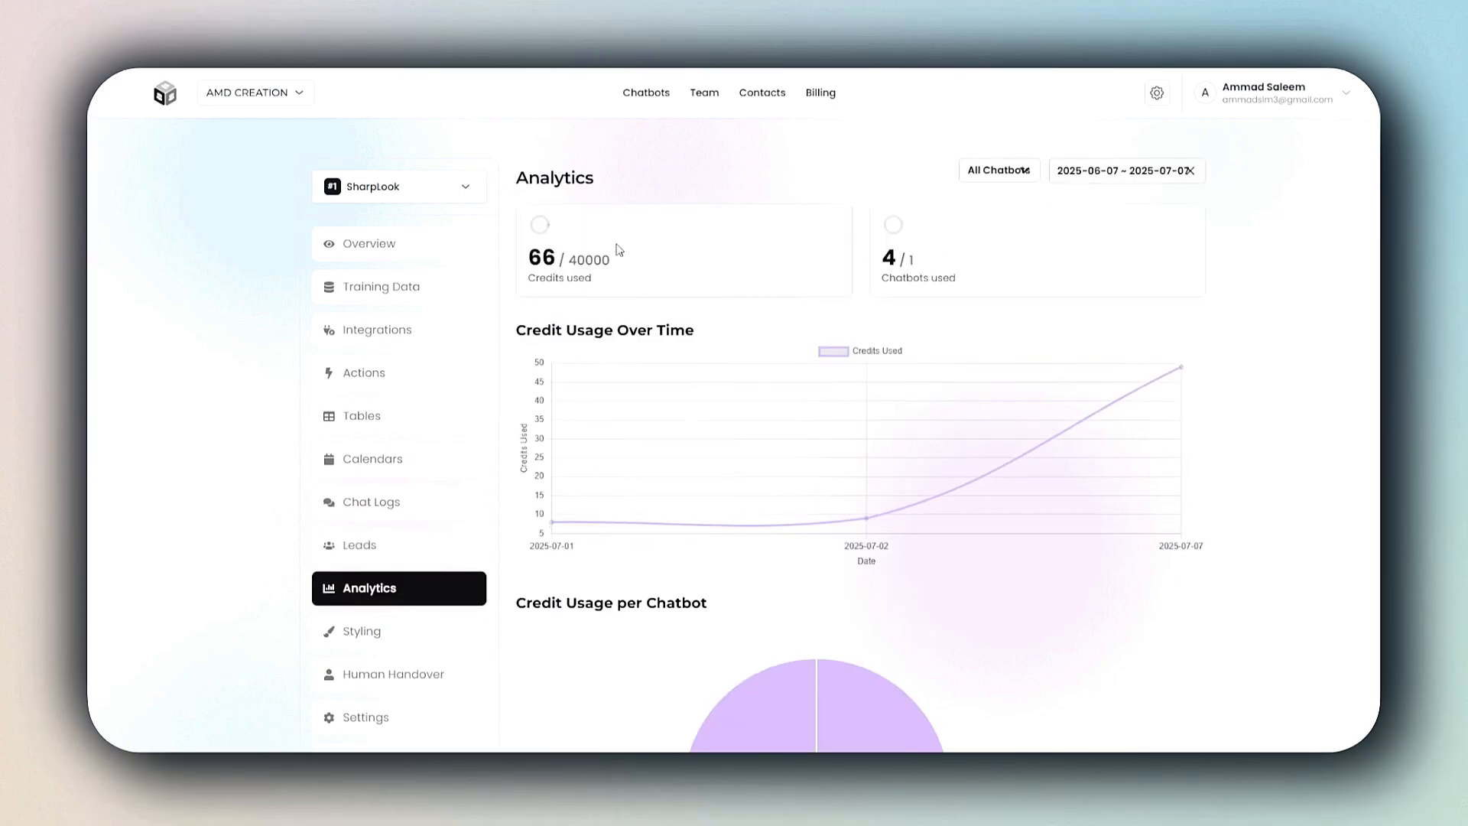
# Step: Examine the credit usage charts in the analytics and the custom actions available for the Rubi chatbot
pyautogui.scroll(-1, 917, 263)
pyautogui.scroll(1, 918, 265)
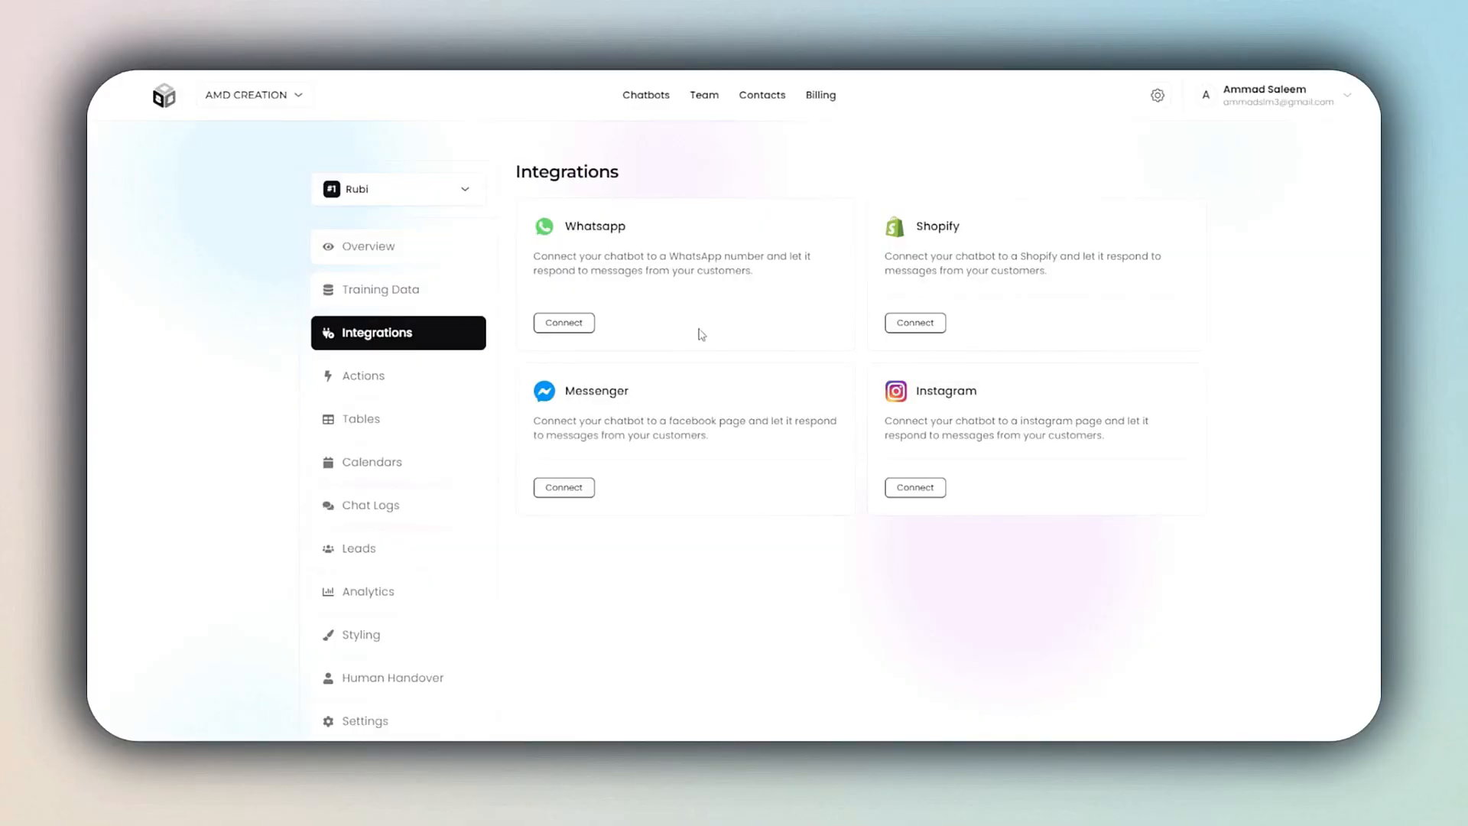
pyautogui.click(453, 376)
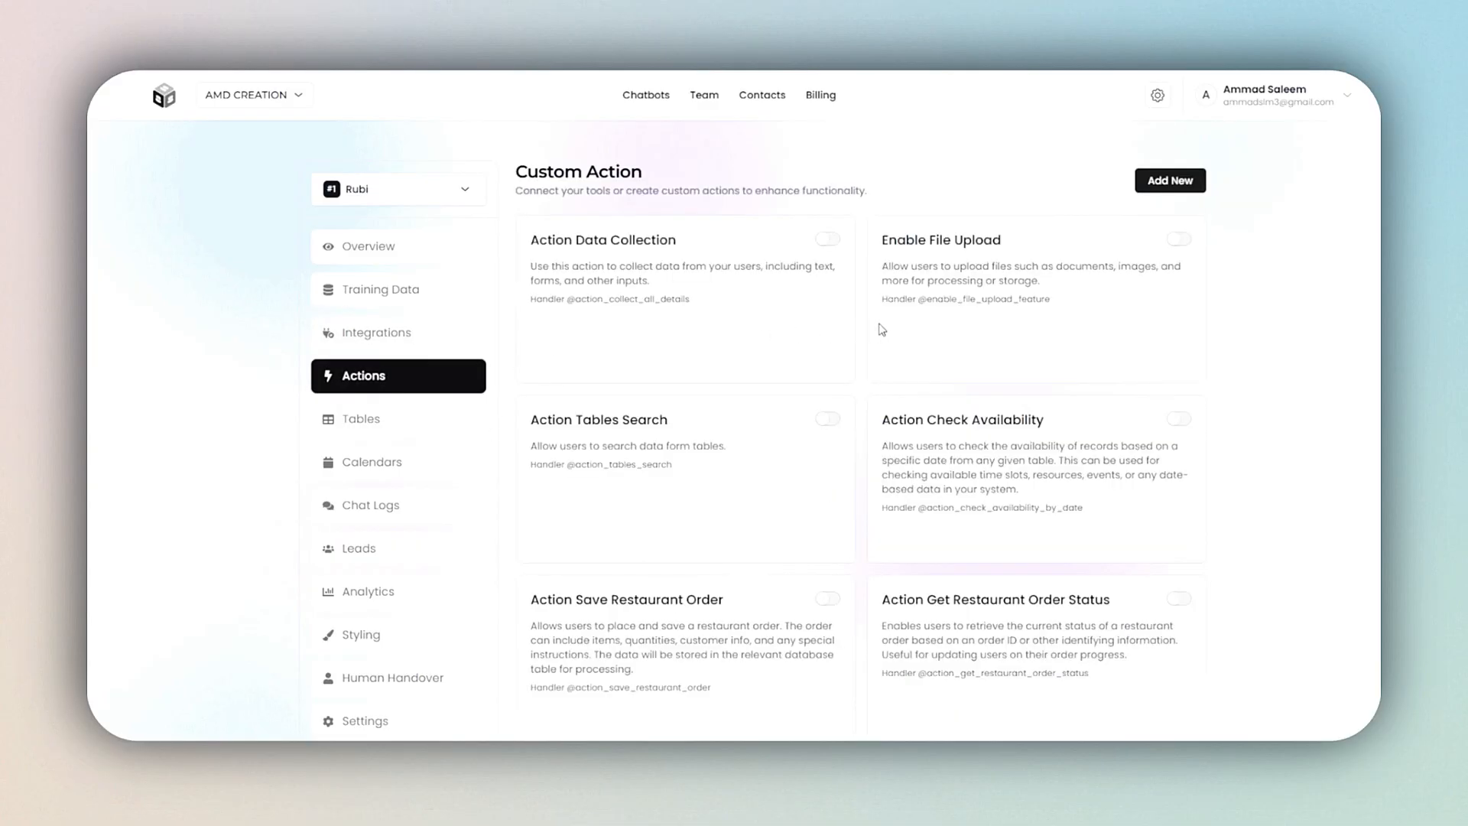
pyautogui.scroll(-5, 879, 329)
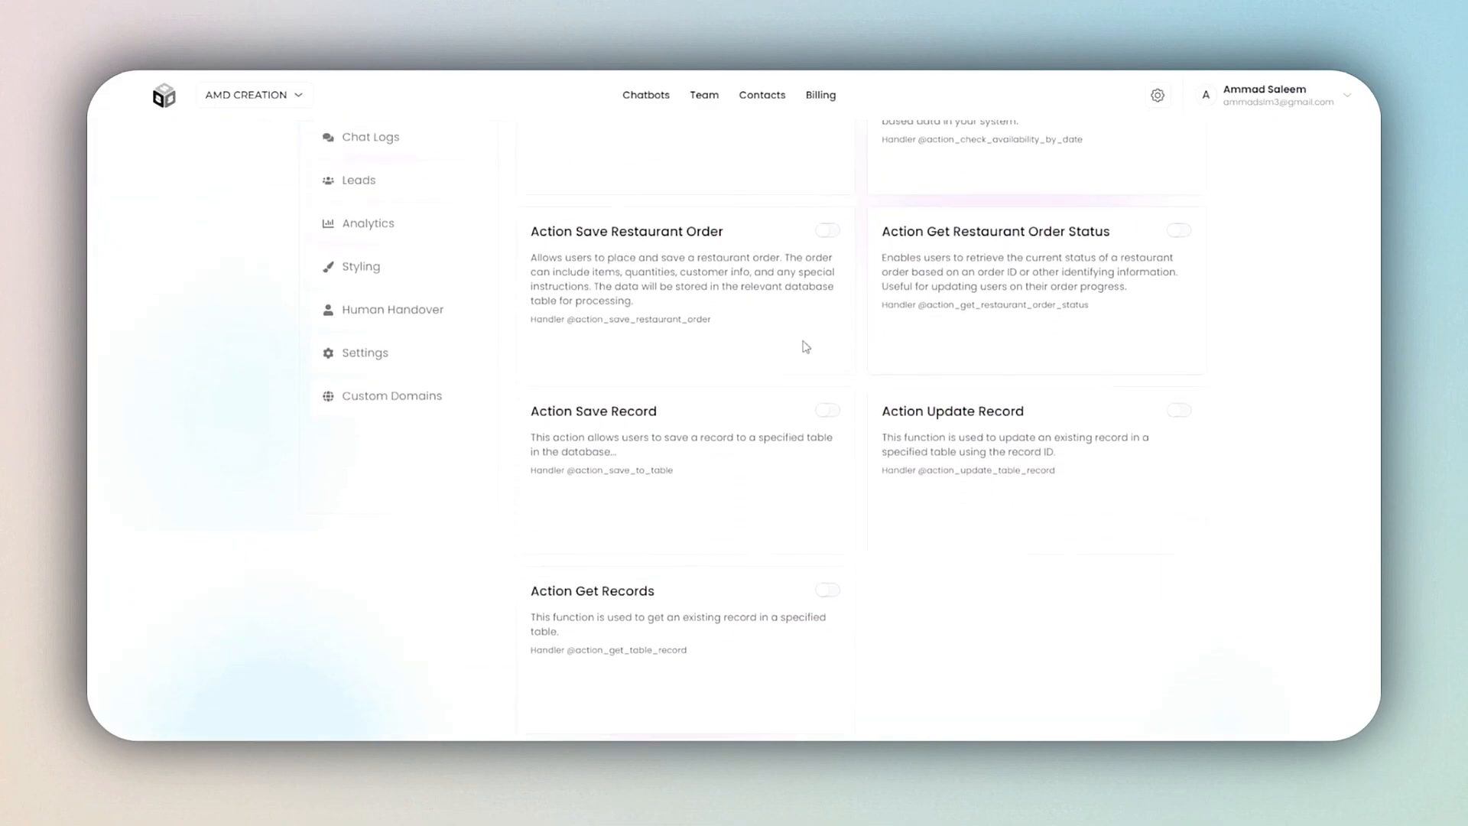
pyautogui.scroll(2, 539, 329)
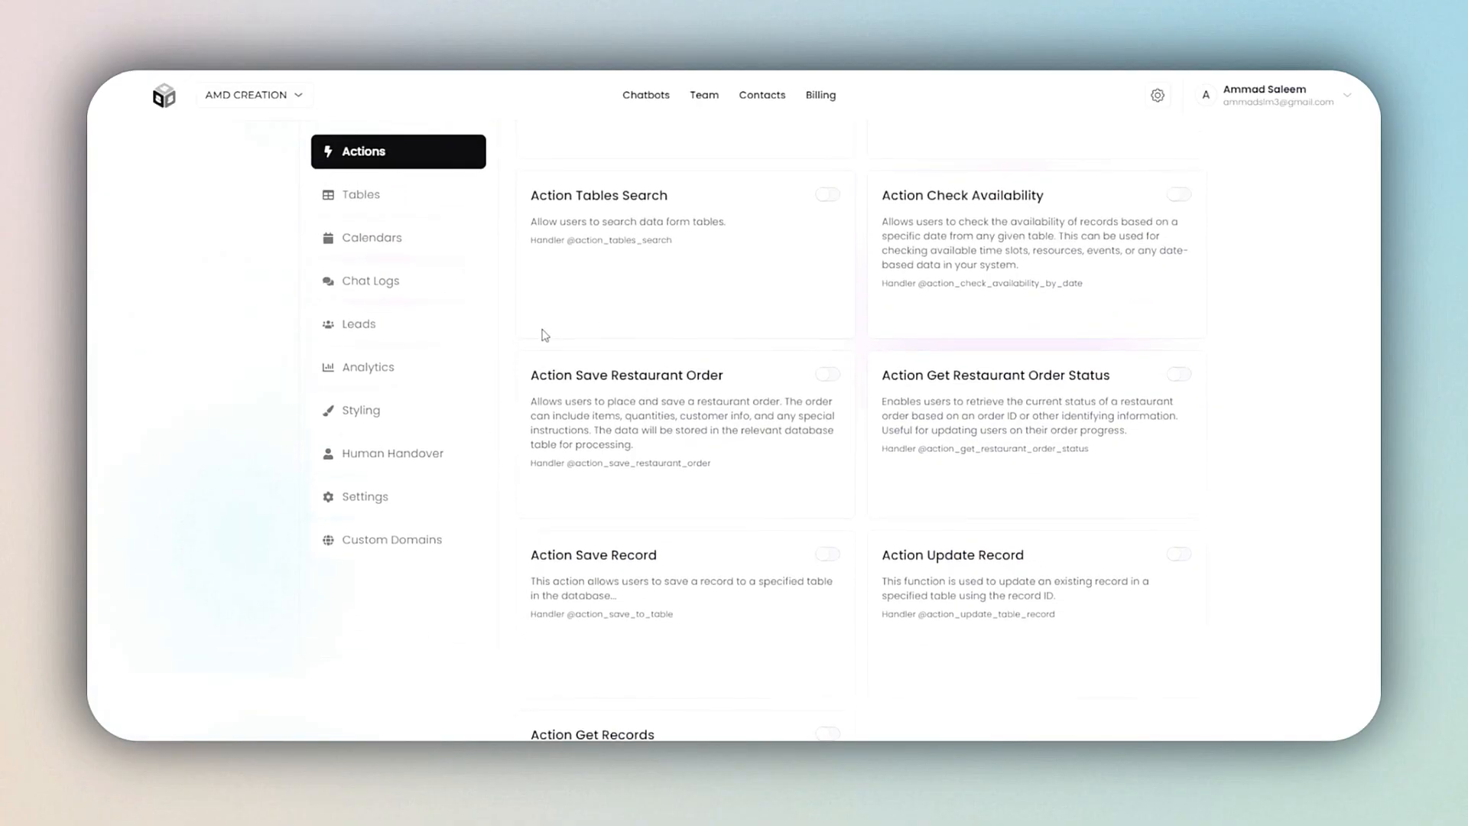
# Step: Open the Rubi chatbot's human handover settings and switch on human handover
pyautogui.click(439, 457)
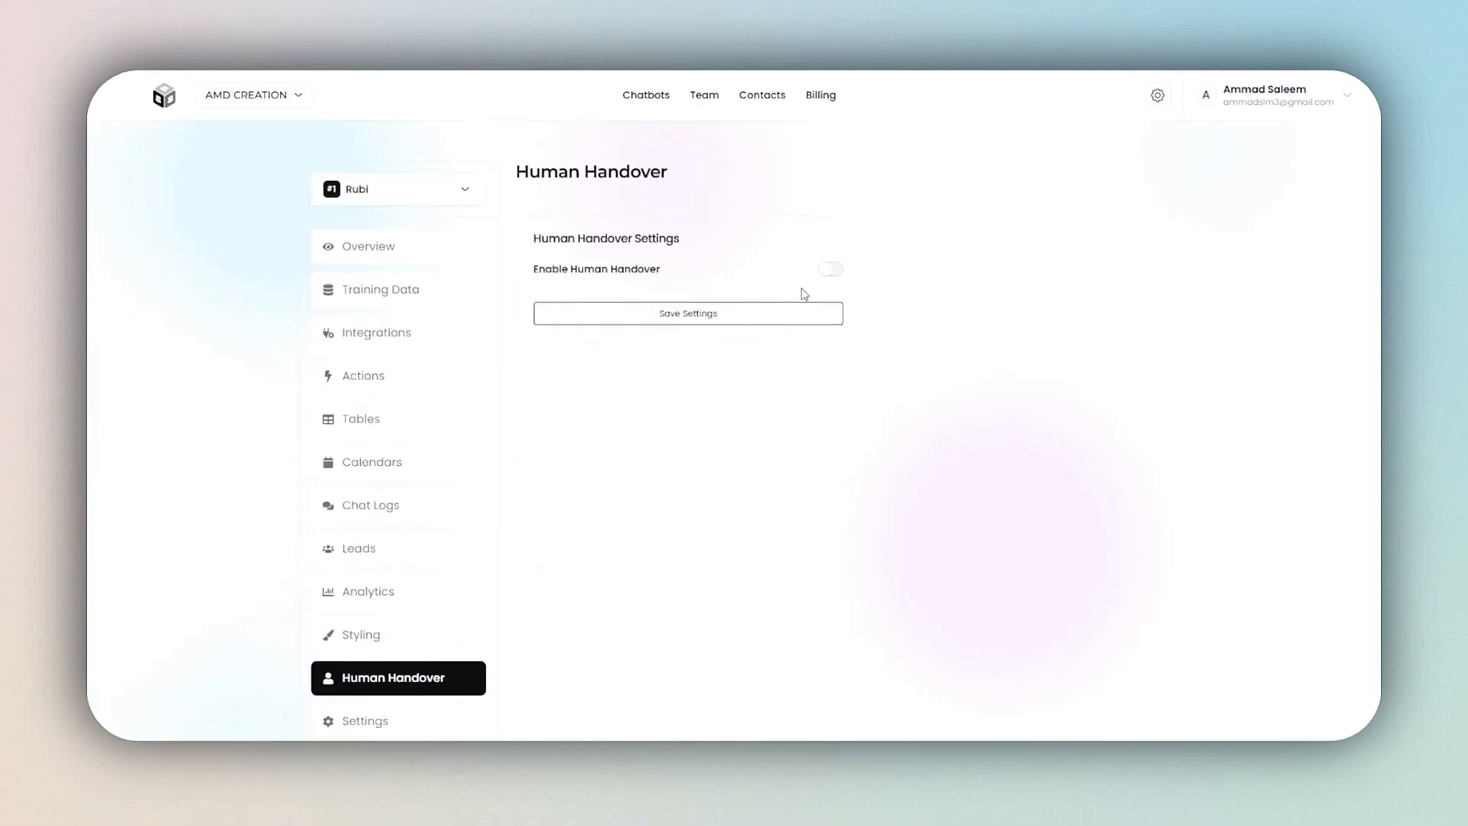
pyautogui.click(832, 271)
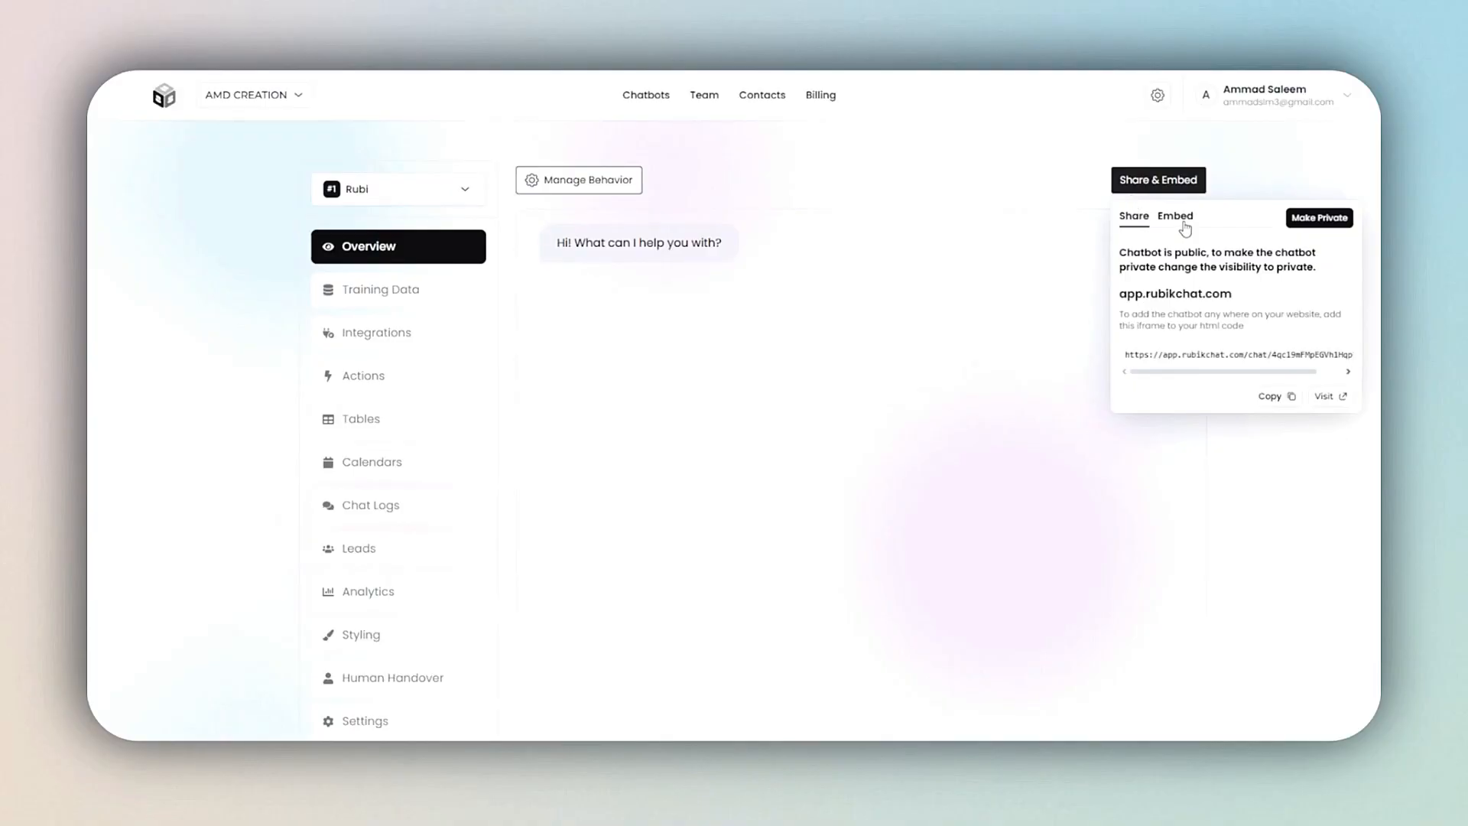
# Step: Examine the Rubi chatbot's iframe and chat bubble script embed codes and its public share link
pyautogui.click(1175, 216)
pyautogui.scroll(-2, 1266, 378)
pyautogui.scroll(-1, 1266, 378)
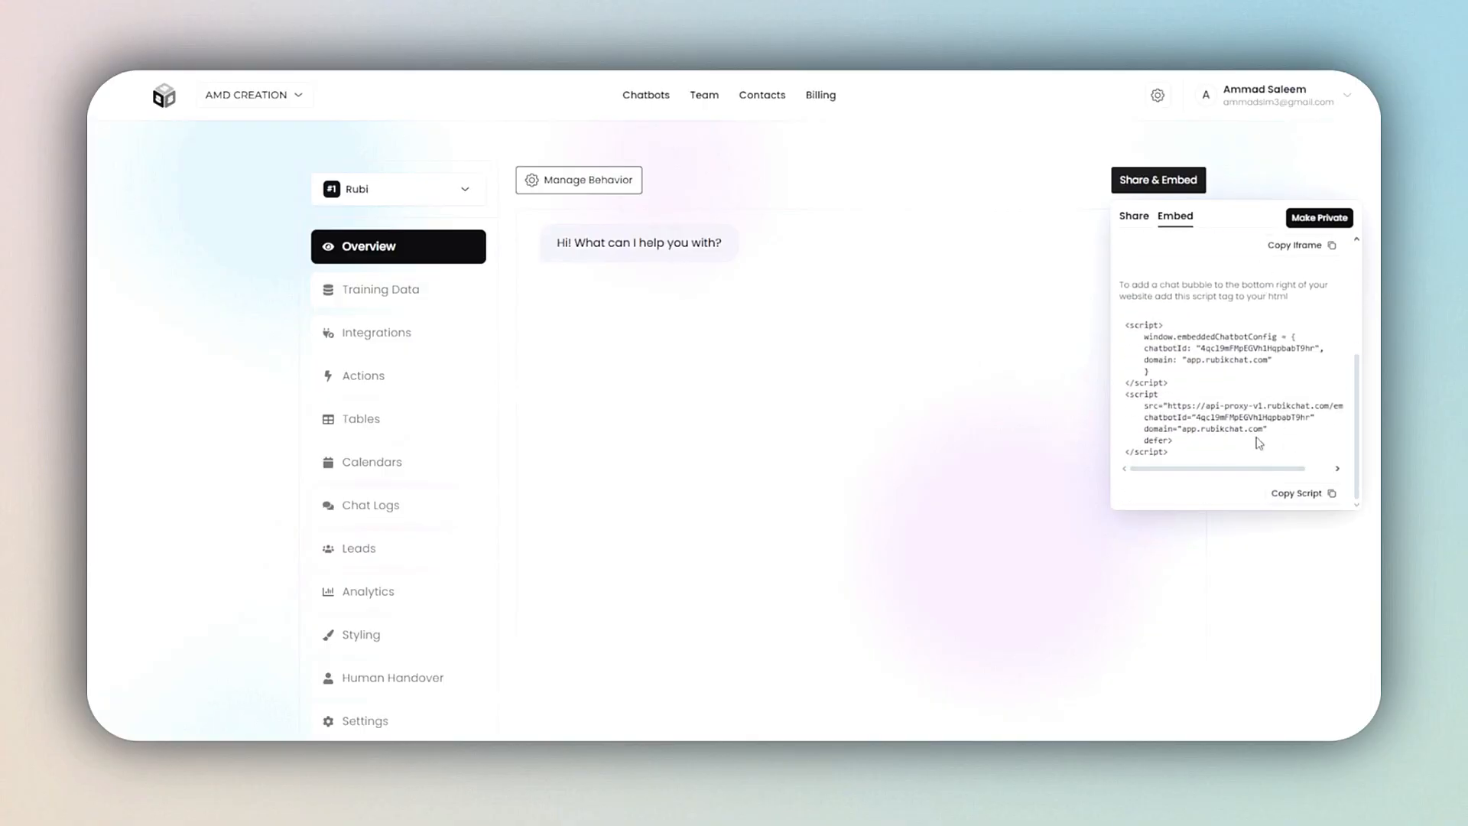
pyautogui.scroll(3, 1260, 376)
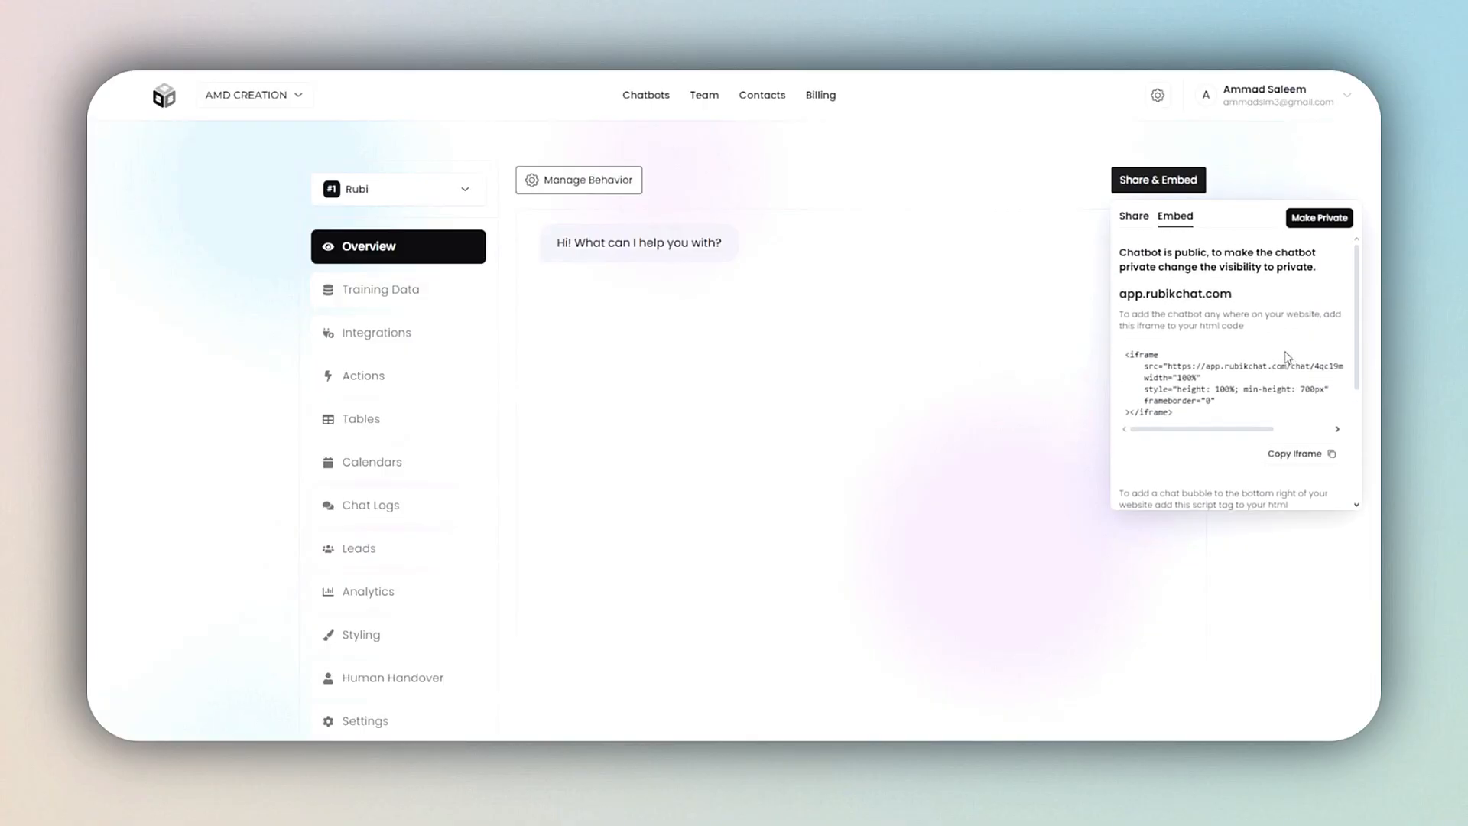
pyautogui.click(1135, 218)
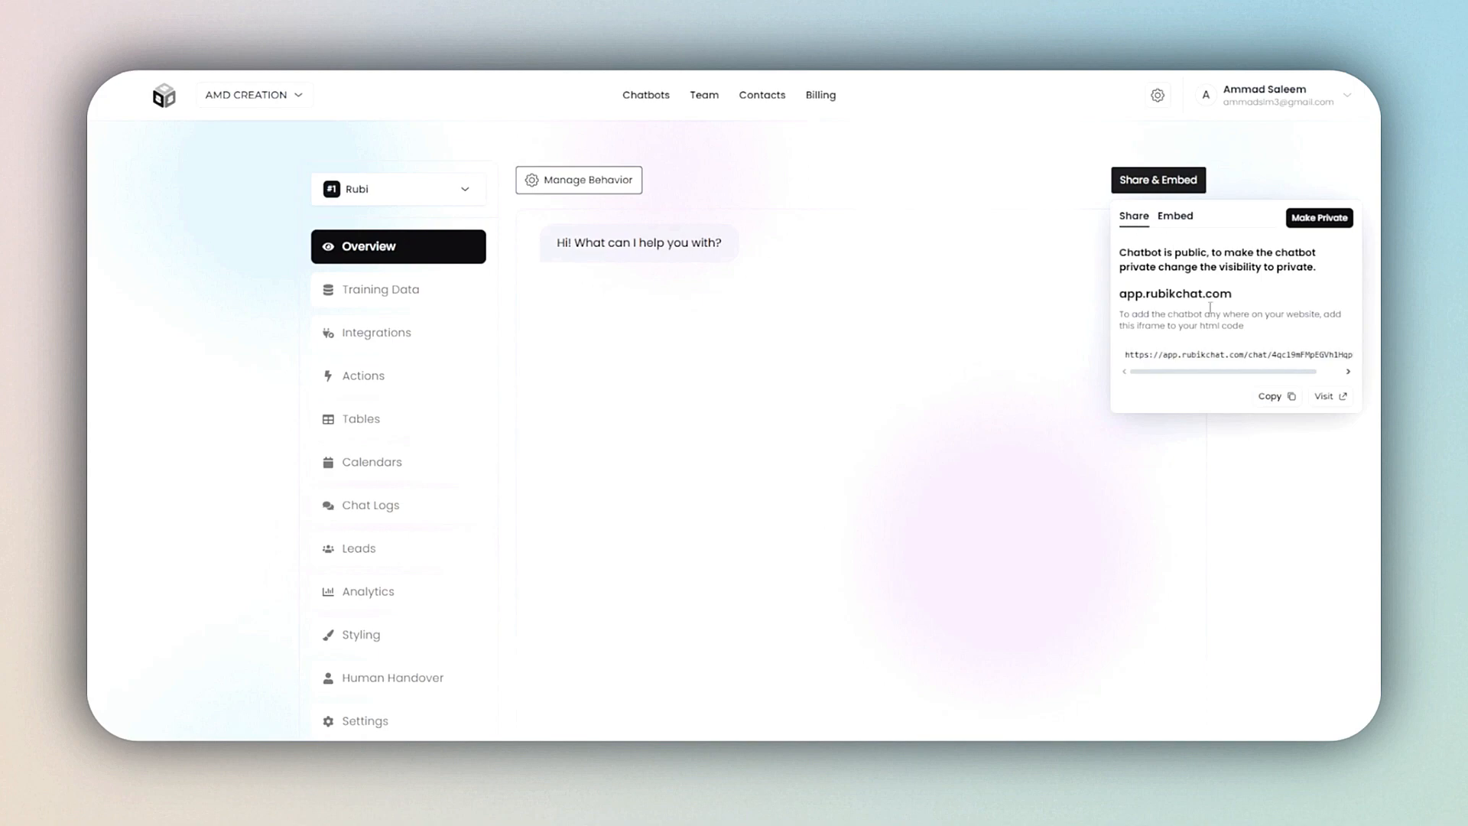
pyautogui.moveTo(1277, 371)
pyautogui.mouseDown()
pyautogui.moveTo(1306, 387)
pyautogui.moveTo(1254, 373)
pyautogui.moveTo(1318, 374)
pyautogui.moveTo(1291, 373)
pyautogui.mouseUp()
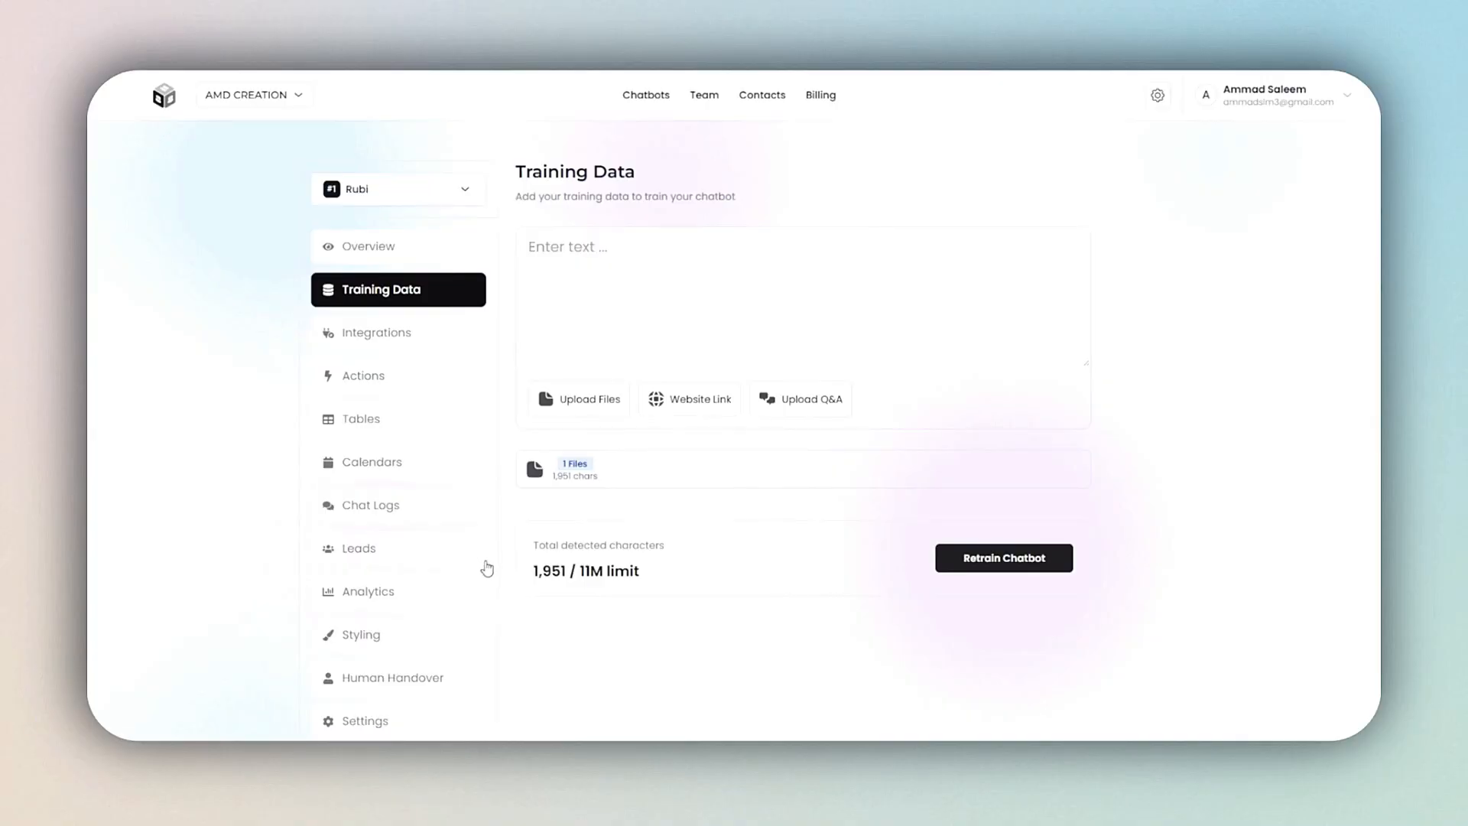
# Step: Examine the Rubi chatbot's styling options, including initial messages, theme, display name, profile picture, message colors and chat bubble settings
pyautogui.click(464, 647)
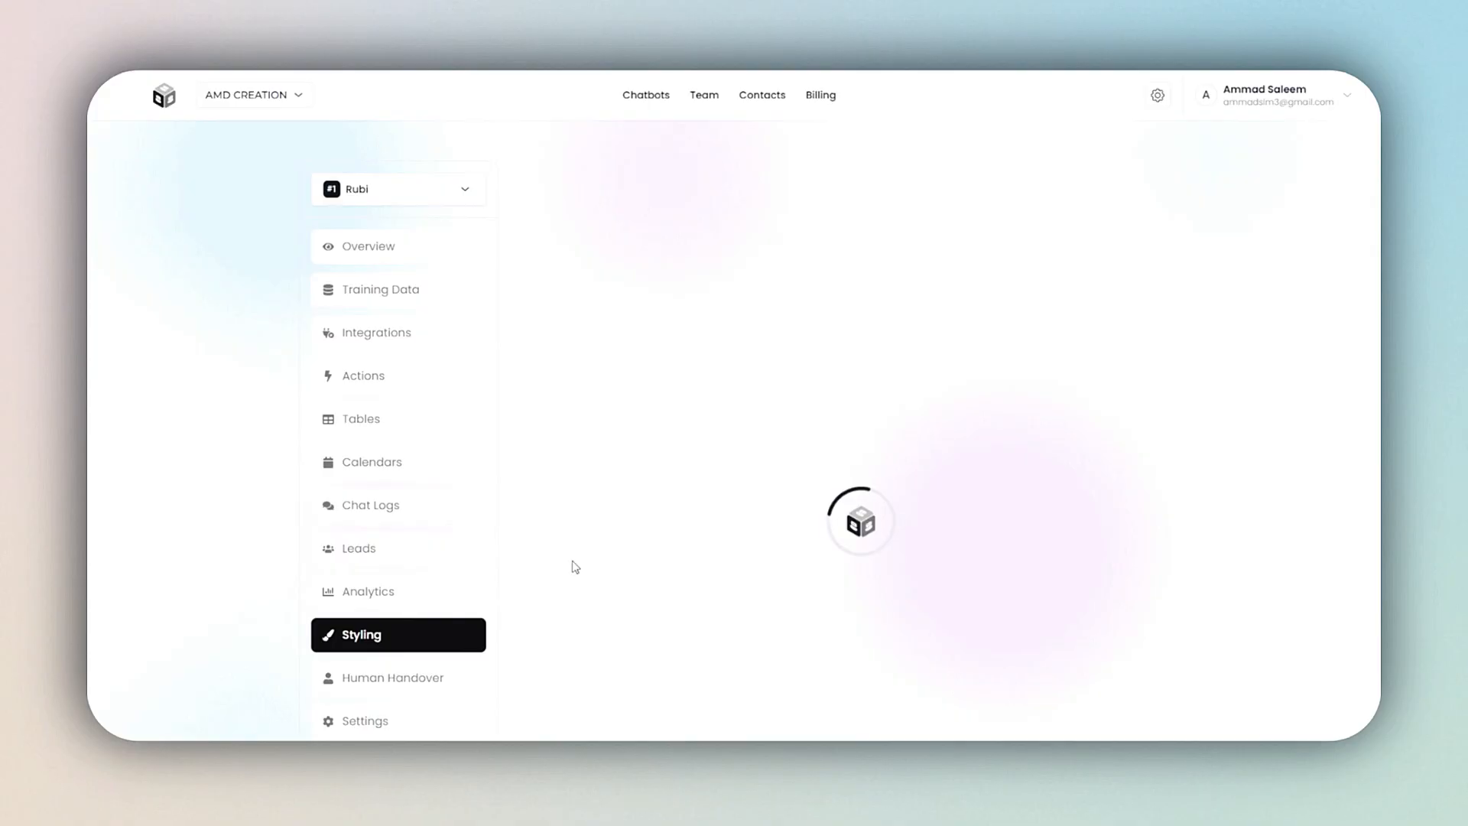
pyautogui.moveTo(550, 271); pyautogui.dragTo(692, 276)
pyautogui.click(709, 288)
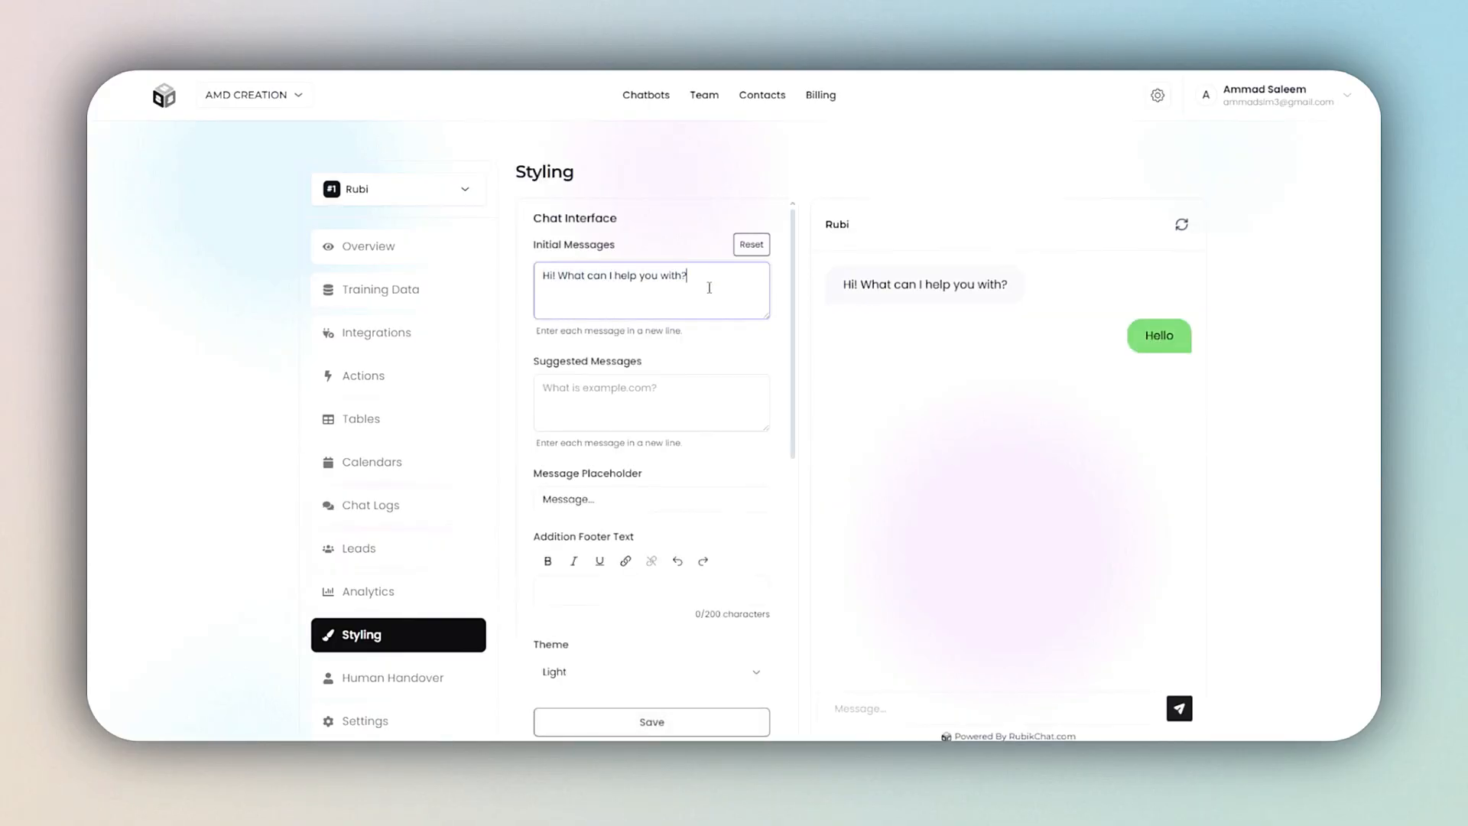
pyautogui.scroll(-5, 655, 360)
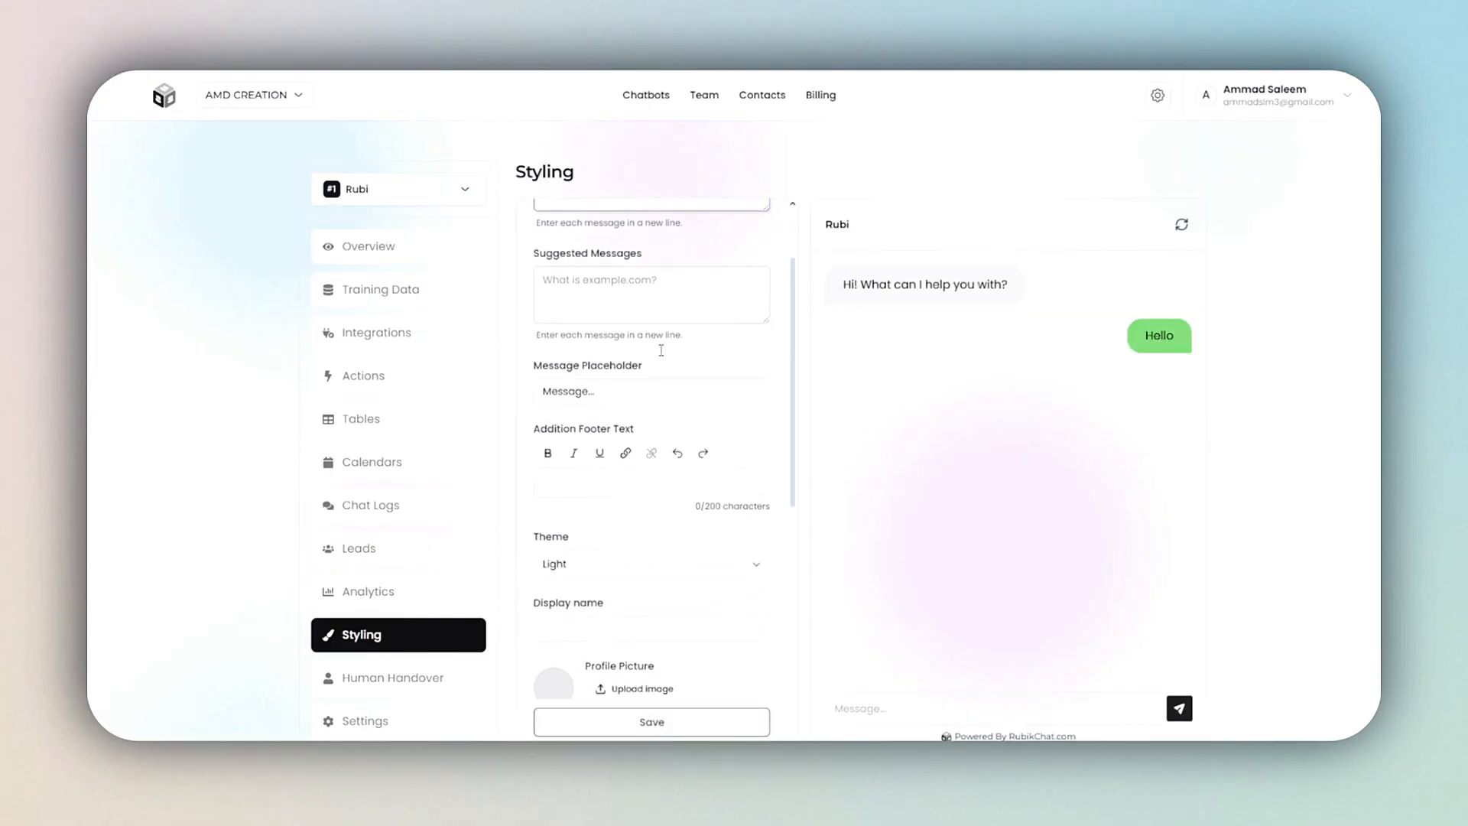
pyautogui.click(642, 378)
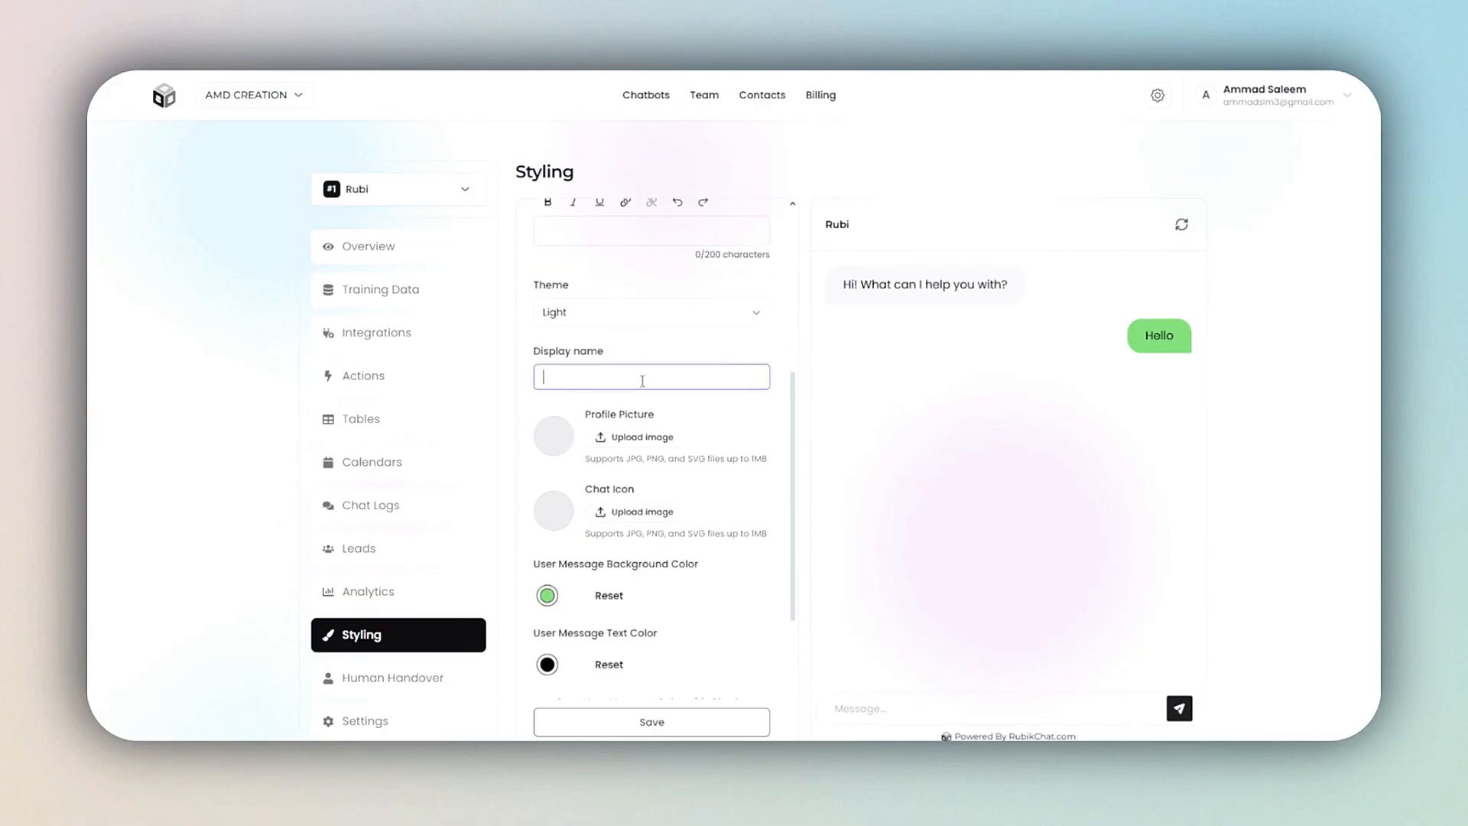
pyautogui.scroll(-1, 610, 517)
pyautogui.scroll(2, 616, 451)
pyautogui.click(617, 384)
pyautogui.click(621, 415)
pyautogui.scroll(-5, 629, 438)
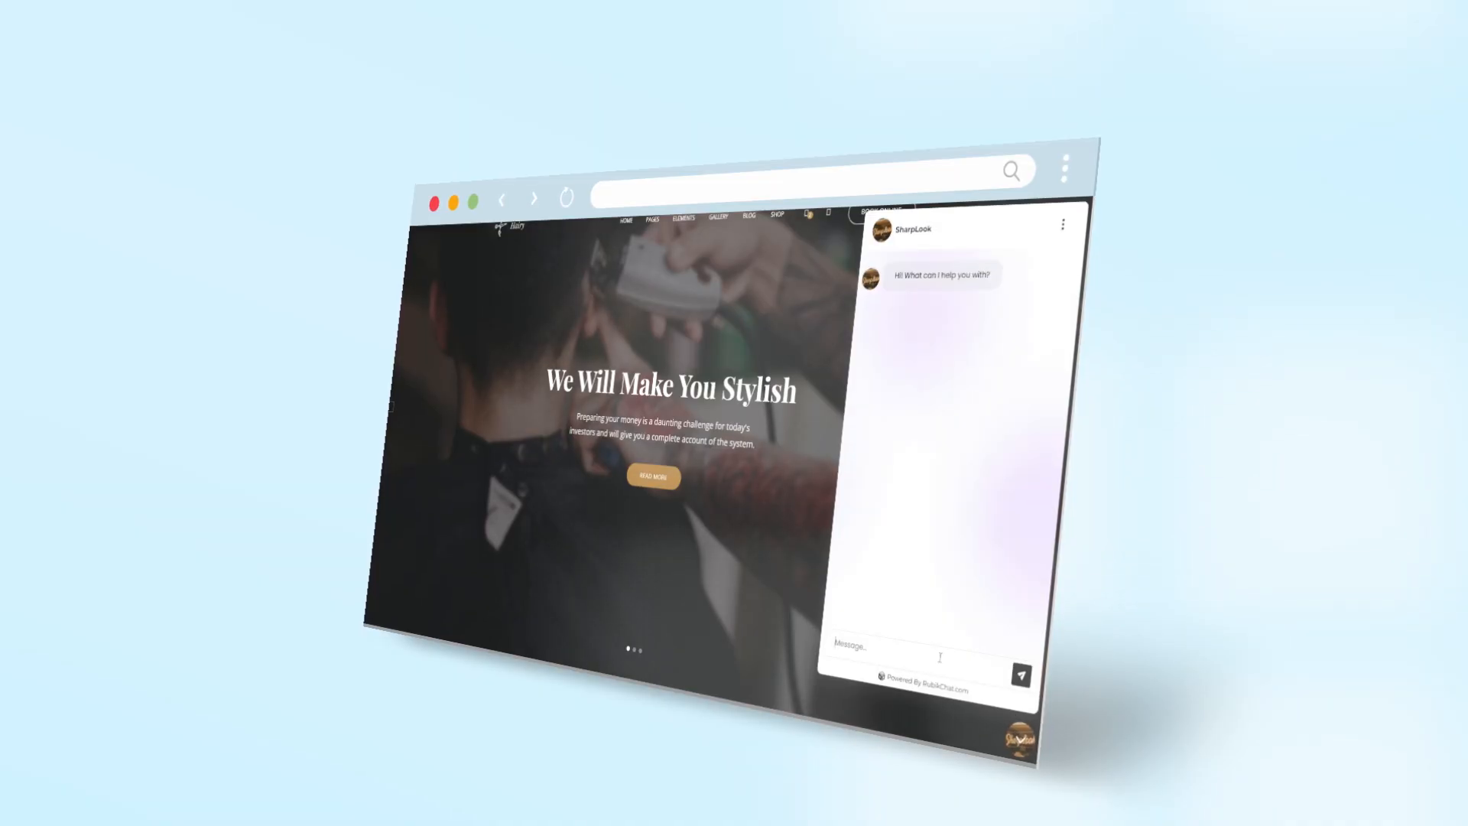
# Step: Switch to the barbershop website and ask its SharpLook chatbot "What are your haircut packages?"
pyautogui.write('What are your hai')
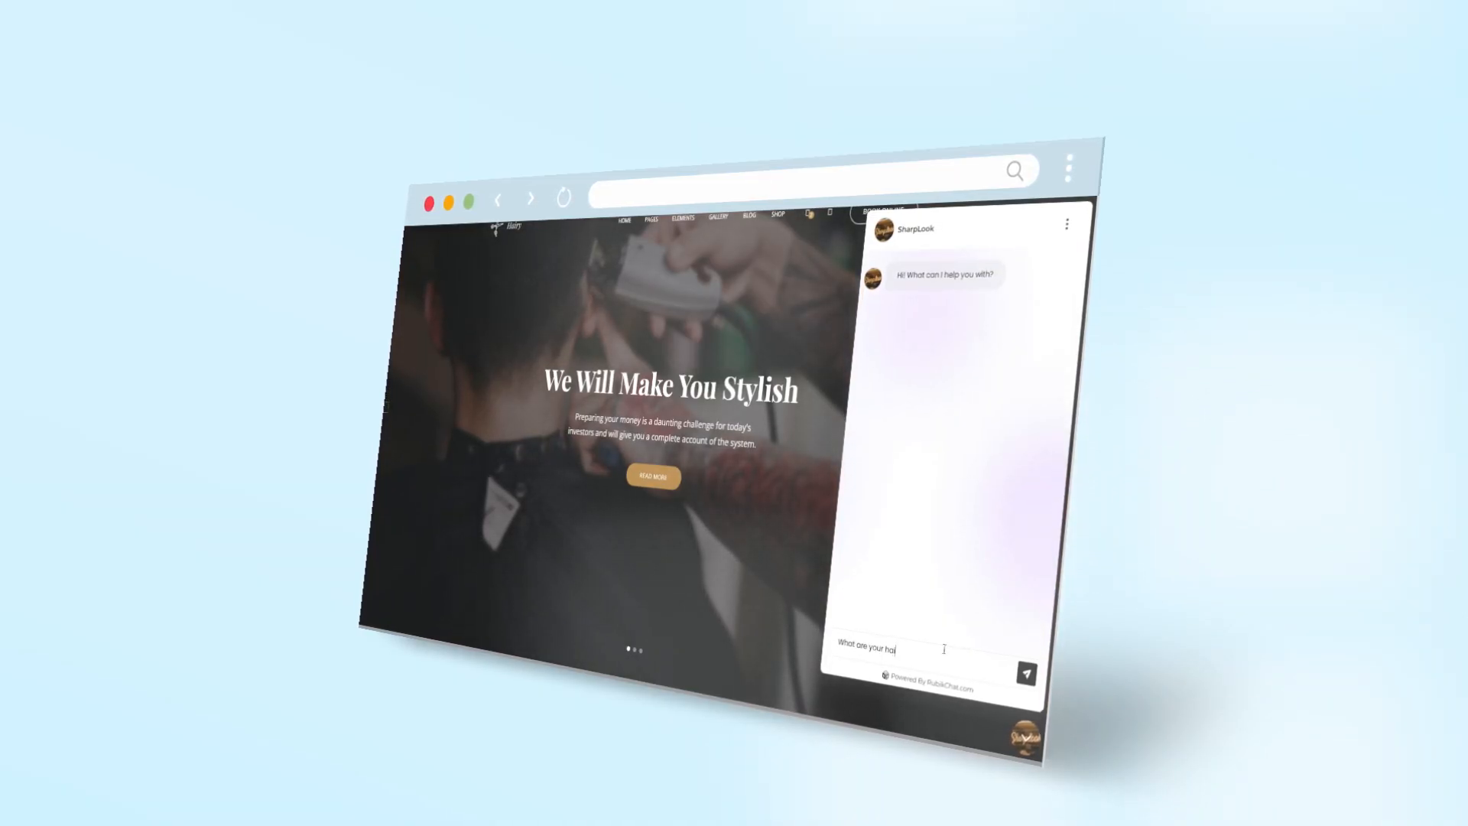
pyautogui.write('ckages?')
pyautogui.press('Return')
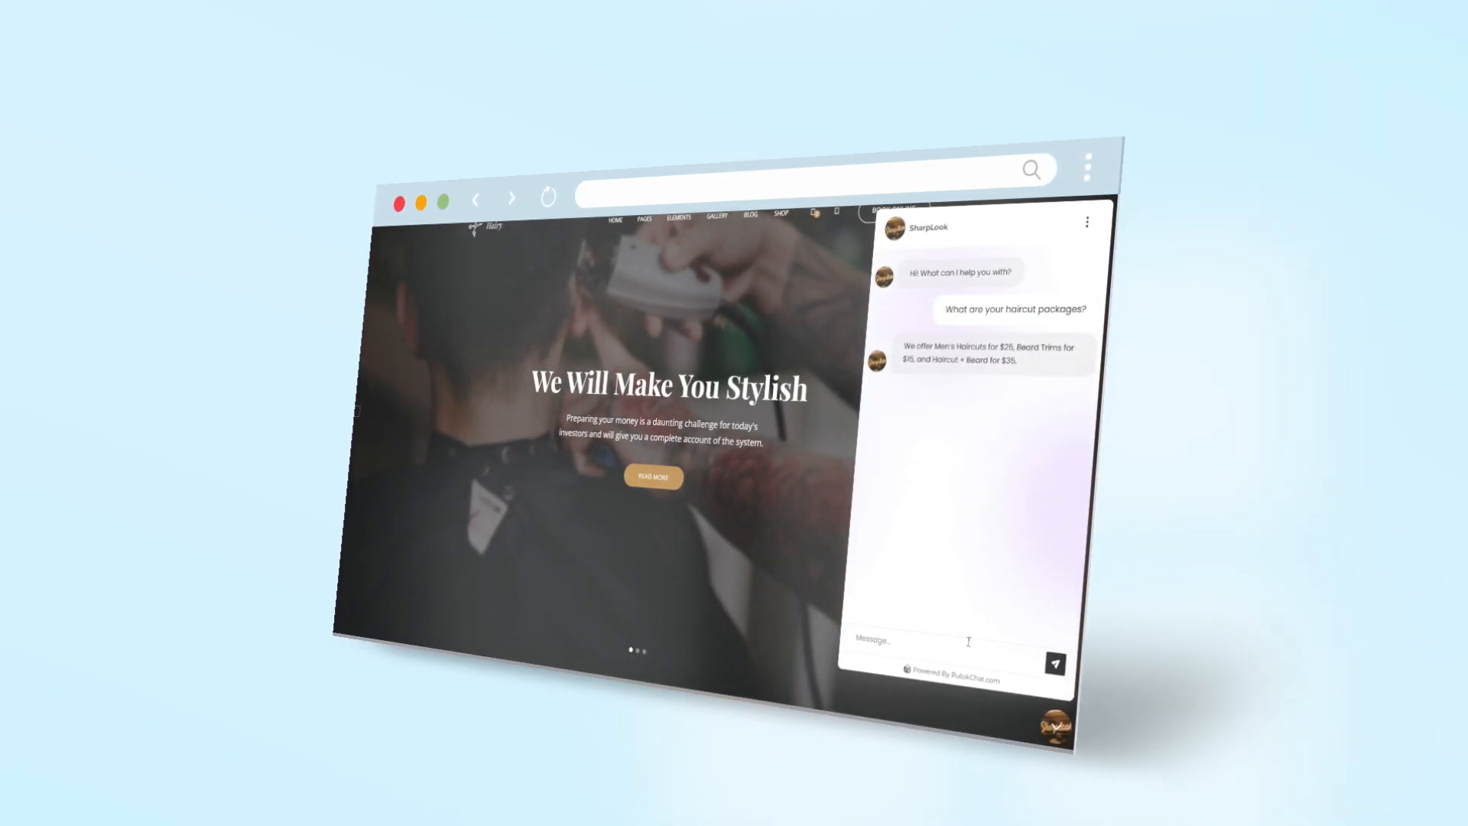
# Step: Ask the SharpLook chatbot whether an appointment can be booked
pyautogui.write('Can I book')
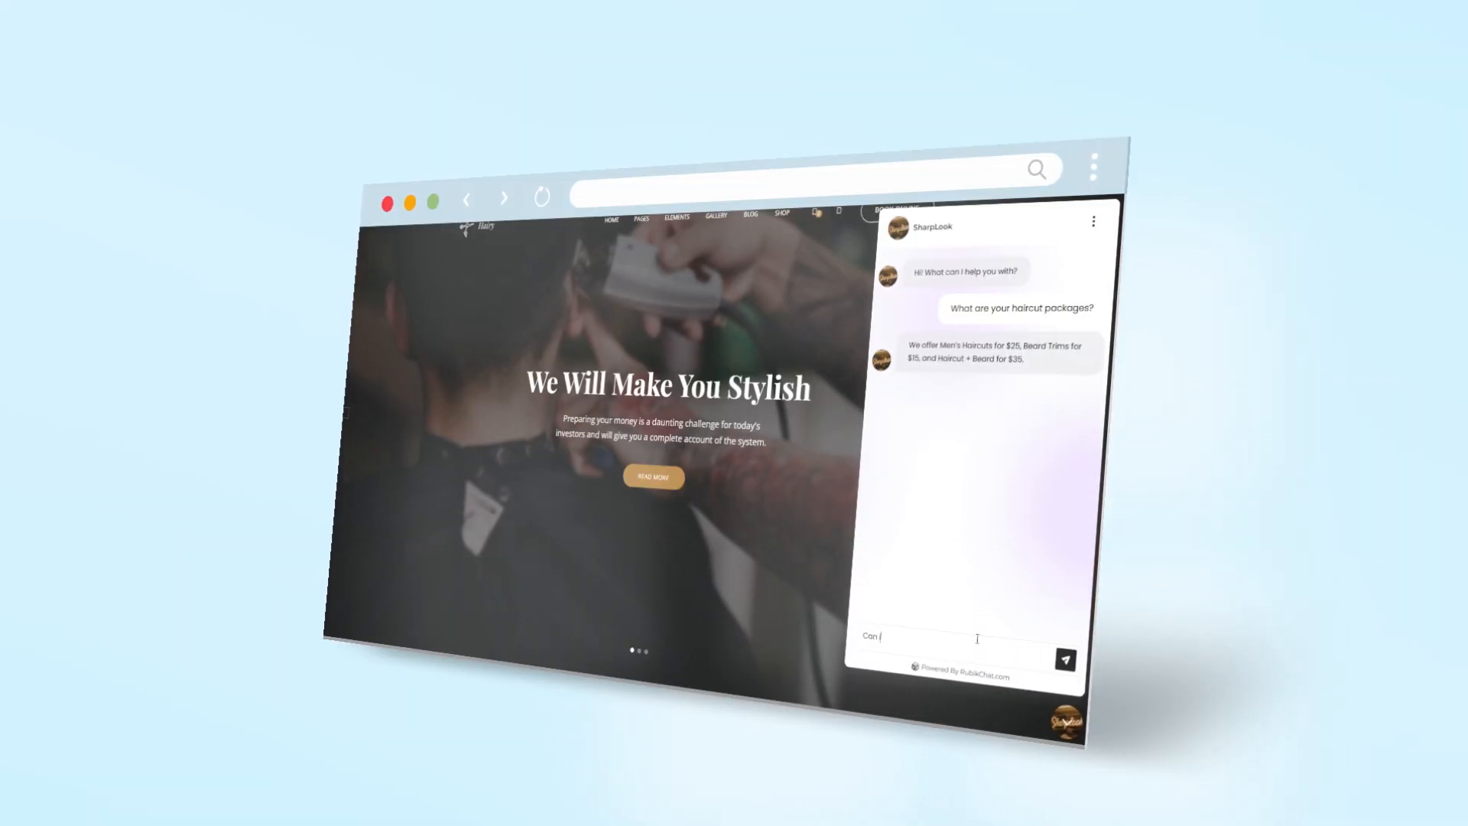
pyautogui.write(' an appo')
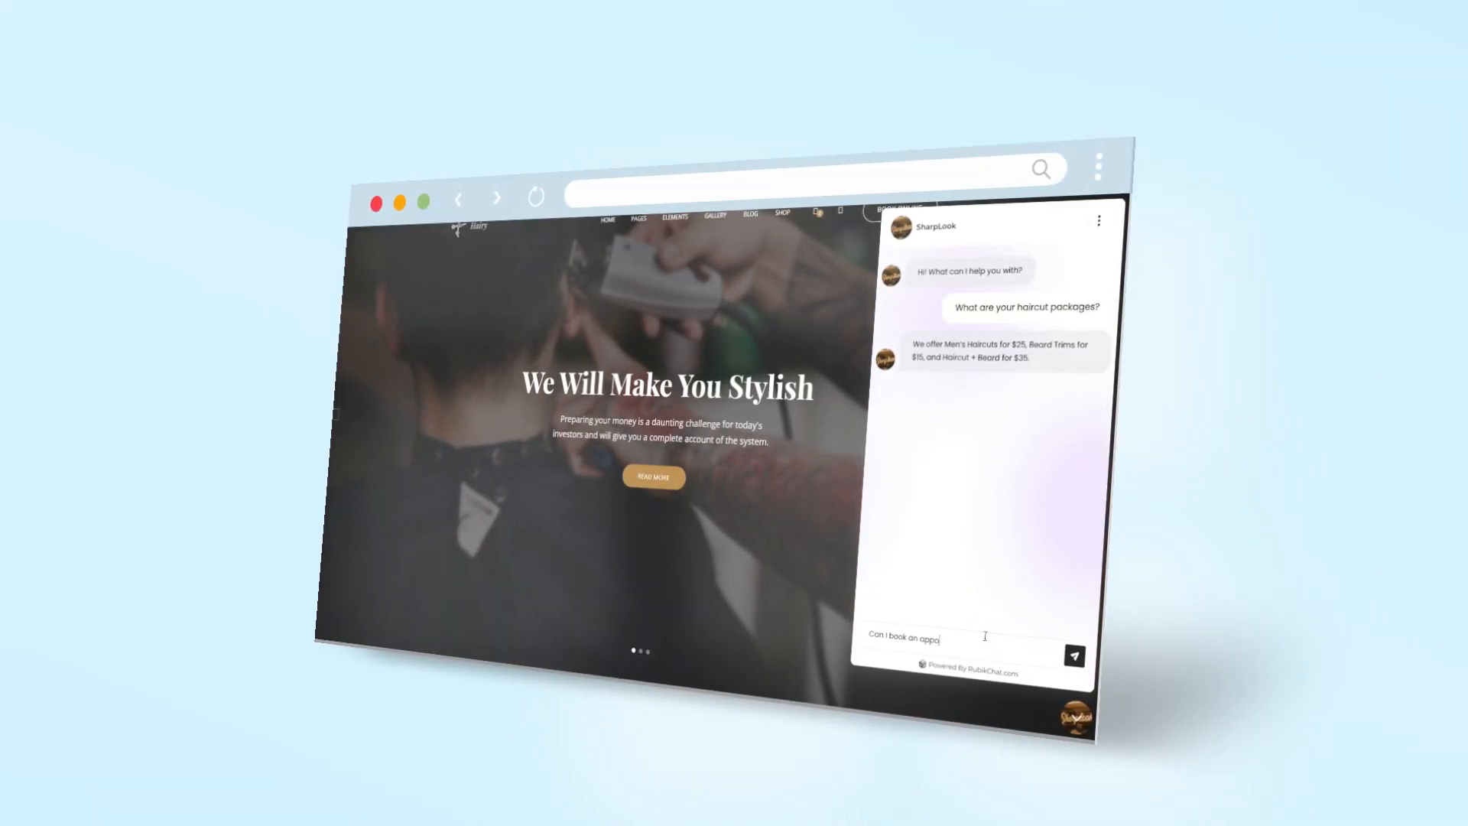